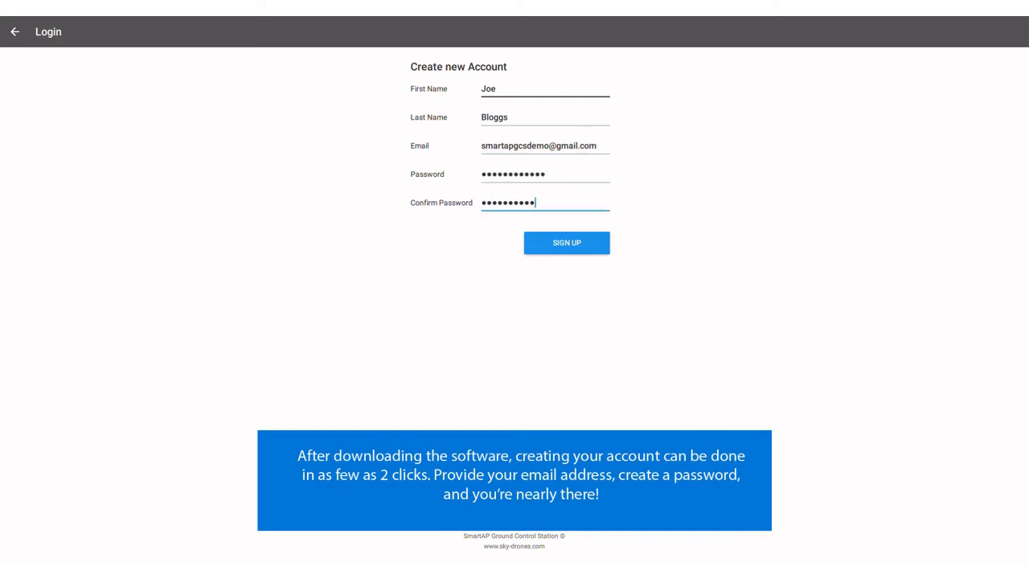
Submit the completed Create new Account form to register the new account.
key("Return")
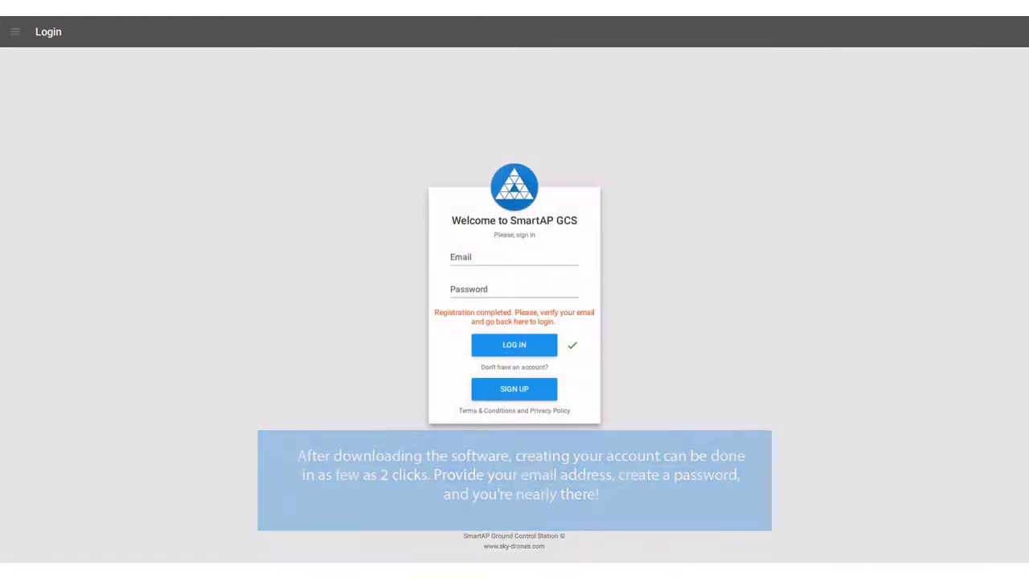
Log in with the newly registered account's e-mail and password.
left_click(514, 257)
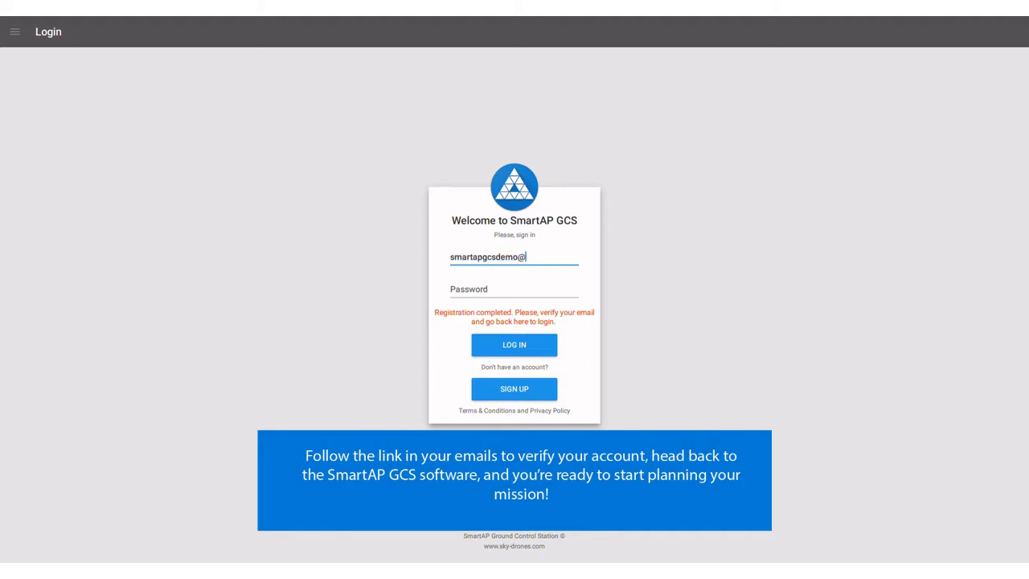
key("Tab")
type("•")
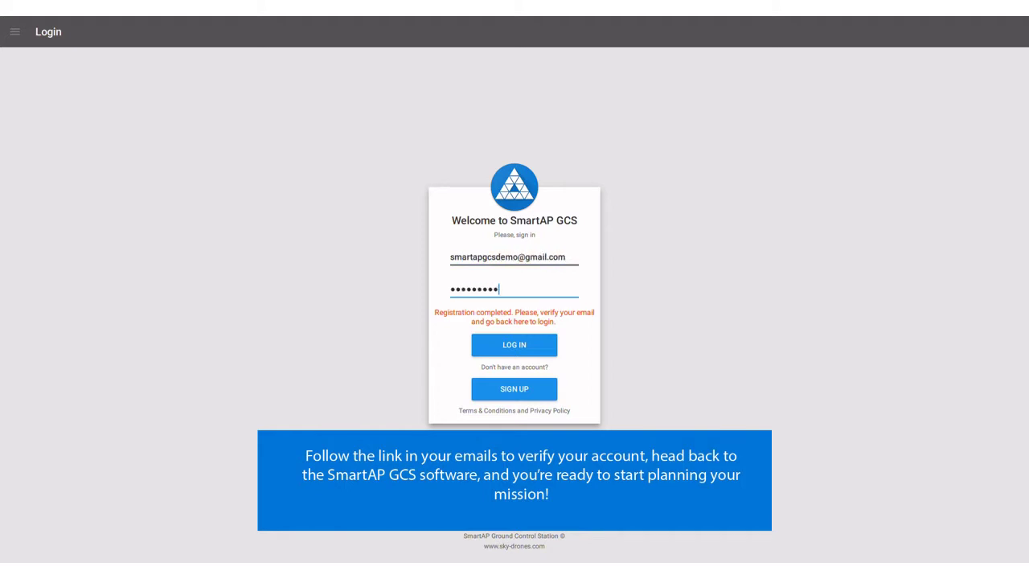
type("••••••••••••")
key("Return")
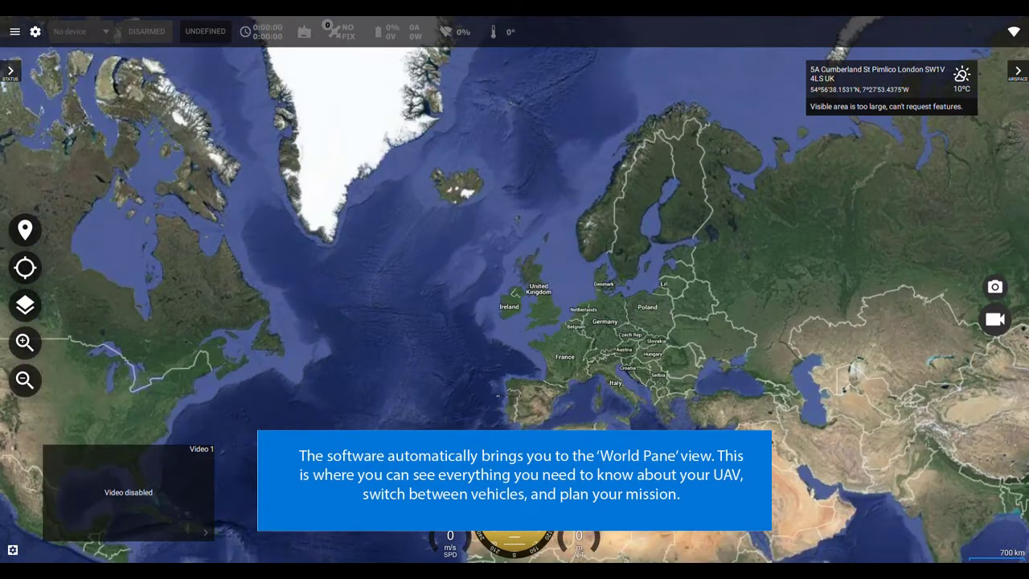
Create a new mission named 'Demo Mission: London' via Plan Mission.
left_click(25, 230)
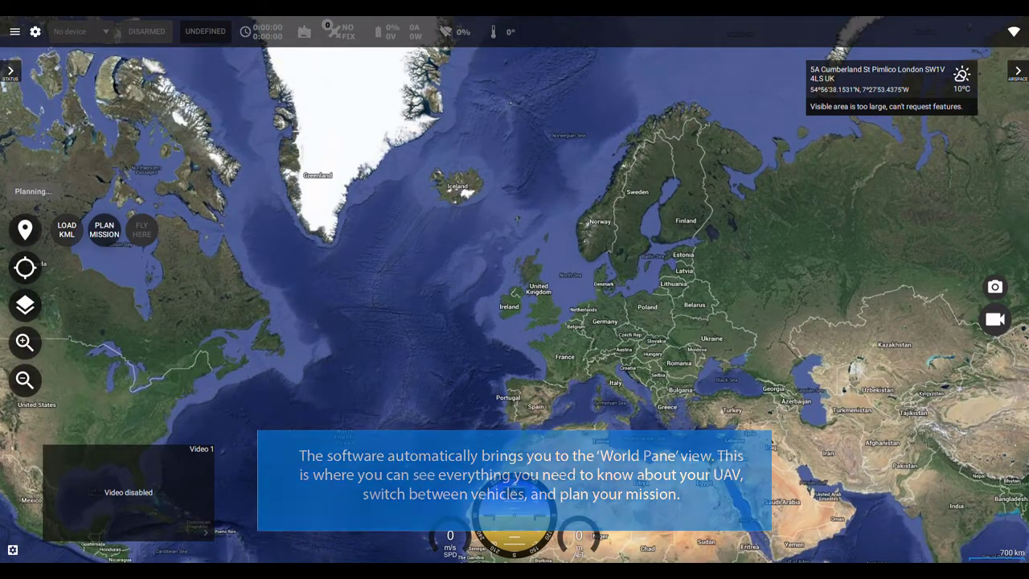
left_click(104, 230)
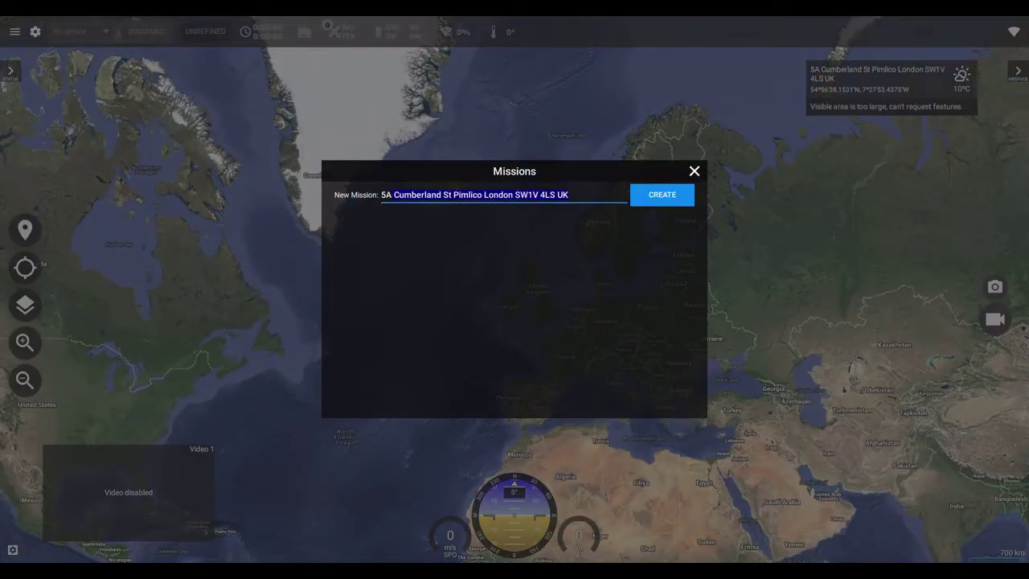
type("Demo Mission: London")
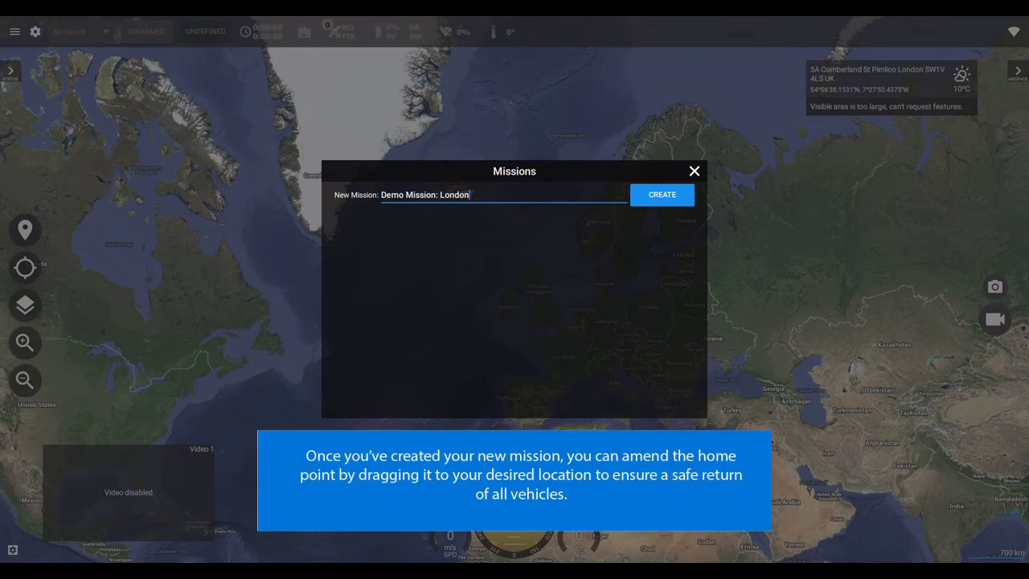
key("Return")
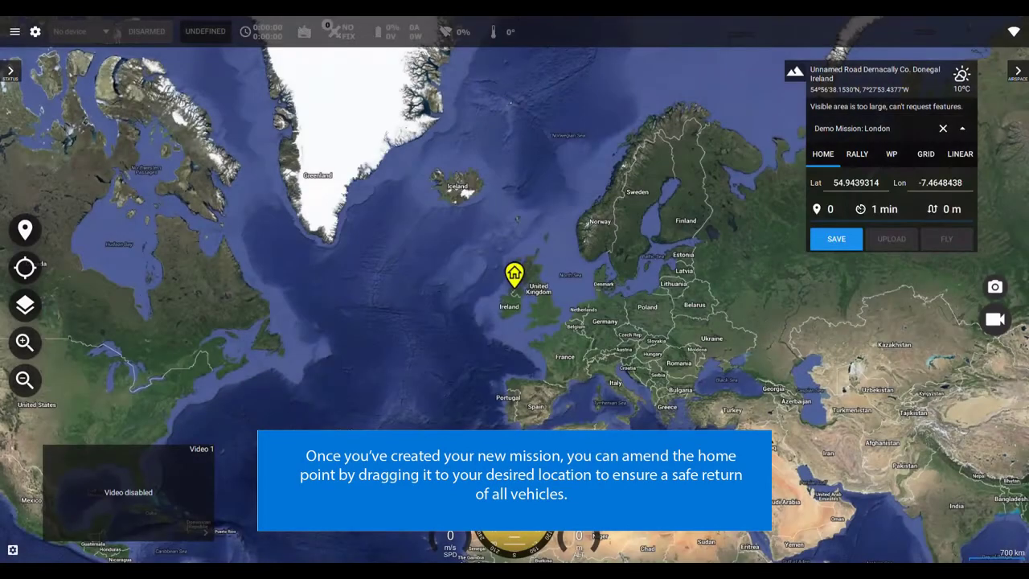
Drag the home point from Ireland to just south of London.
left_click_drag(515, 275, 547, 303)
scroll(548, 302, "up", 3)
scroll(587, 340, "up", 3)
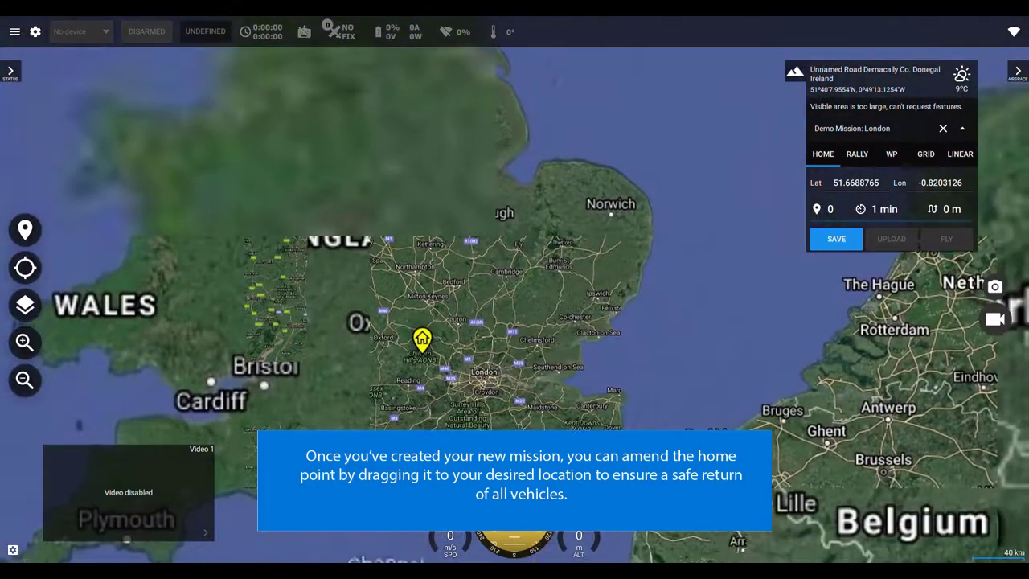
scroll(483, 360, "up", 5)
mouse_move(515, 289)
left_mouse_down()
mouse_move(554, 253)
mouse_move(620, 234)
left_mouse_up()
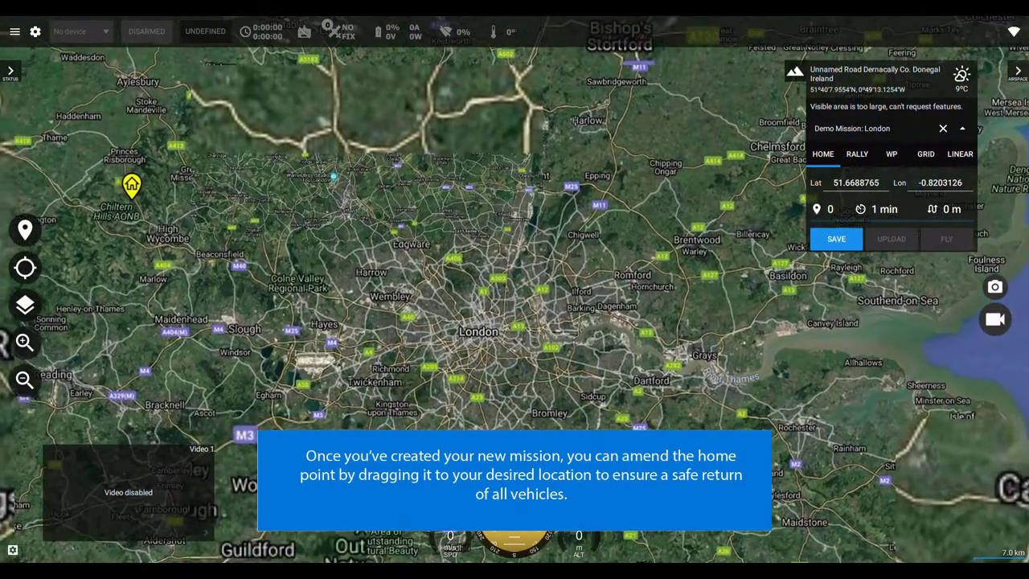
scroll(490, 350, "up", 1)
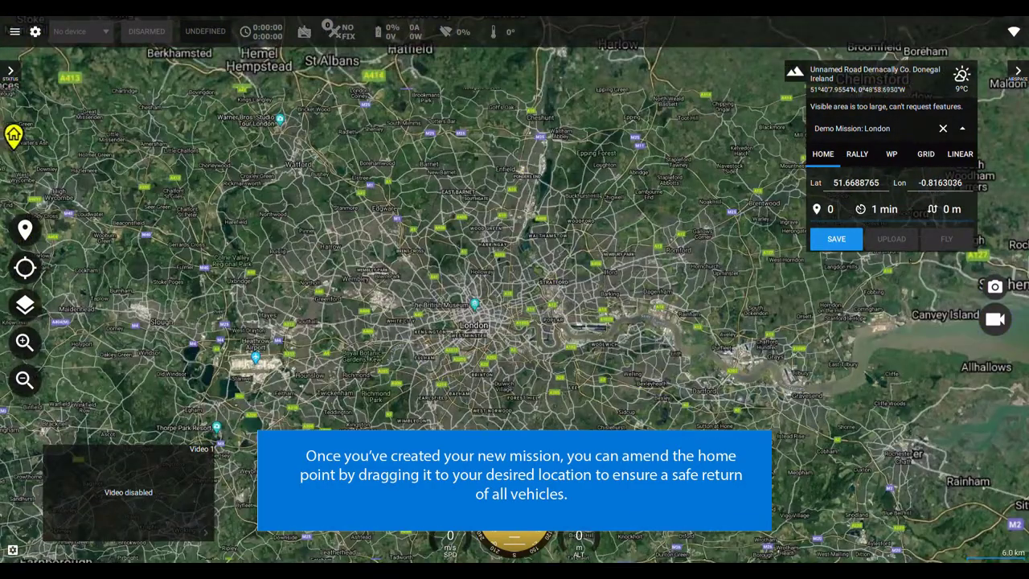
mouse_move(13, 136)
left_mouse_down()
mouse_move(169, 193)
mouse_move(469, 346)
mouse_move(528, 268)
mouse_move(589, 216)
left_mouse_up()
Refine the home point into White City near Cambridge School (51.5122285, -0.2372418).
scroll(474, 329, "up", 3)
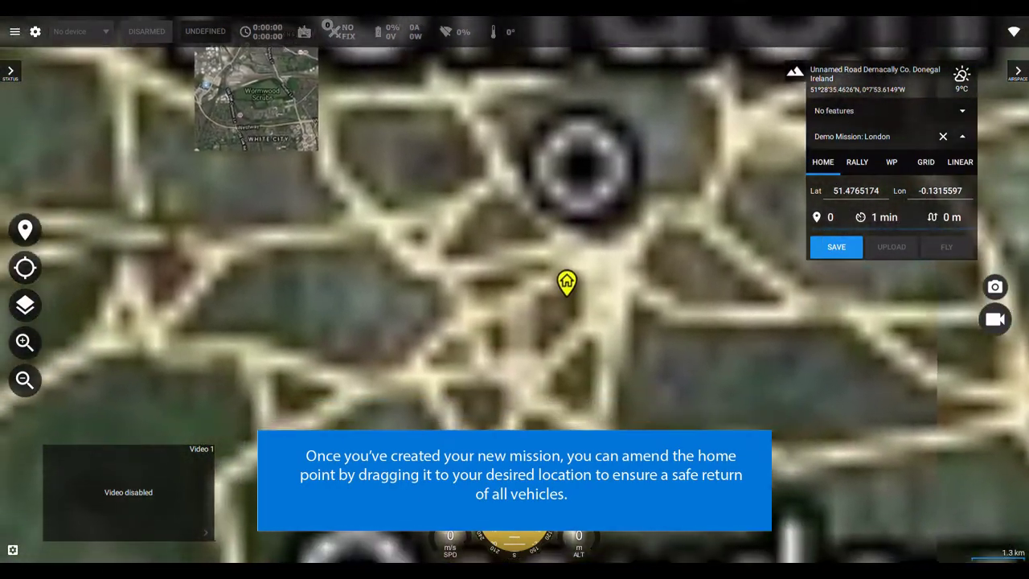
mouse_move(567, 282)
left_mouse_down()
mouse_move(340, 195)
mouse_move(243, 114)
mouse_move(272, 129)
left_mouse_up()
scroll(274, 128, "up", 3)
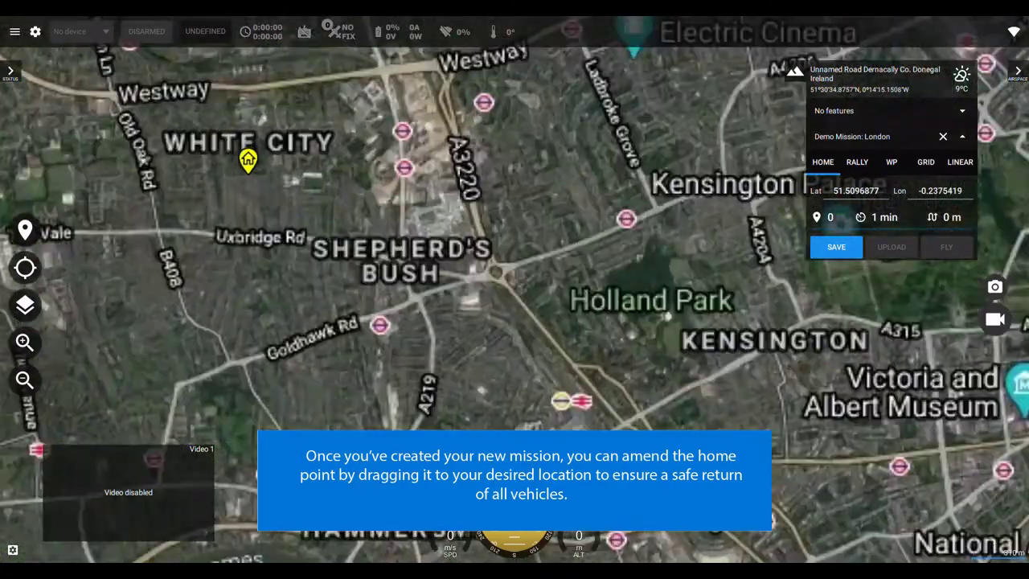
scroll(282, 130, "up", 2)
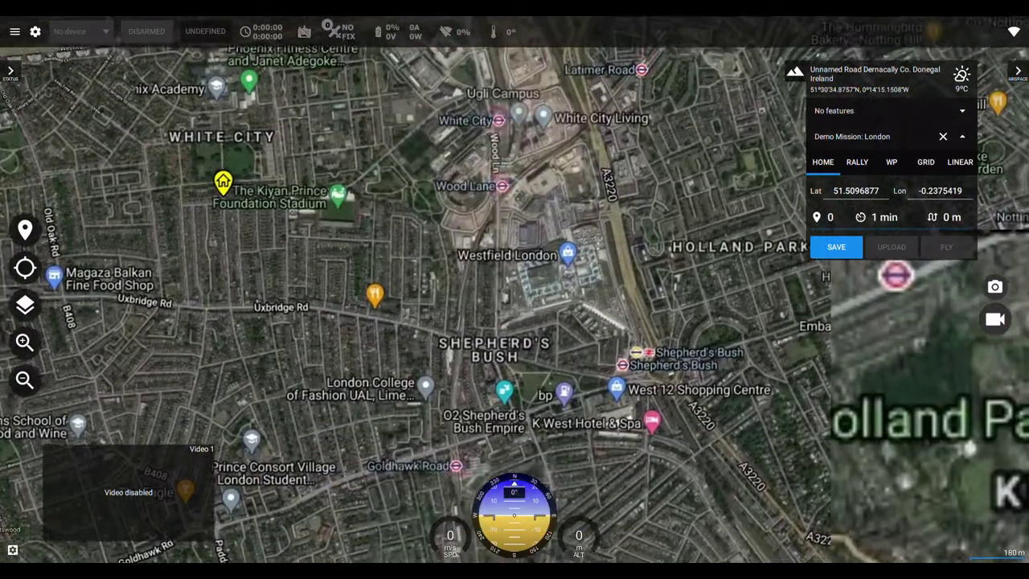
left_click_drag(235, 124, 367, 225)
scroll(367, 225, "up", 2)
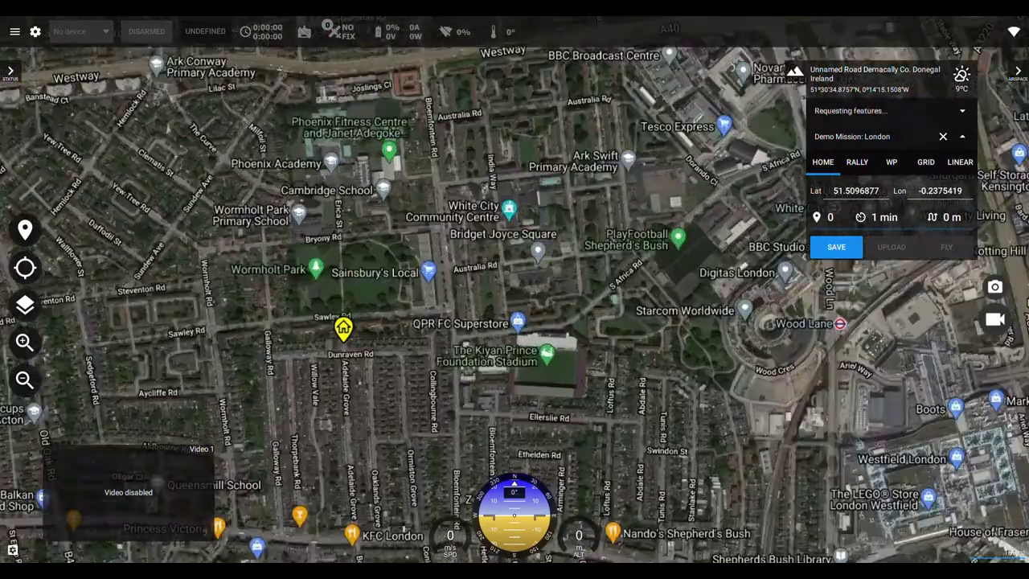
scroll(368, 245, "up", 1)
mouse_move(340, 363)
left_mouse_down()
mouse_move(342, 215)
mouse_move(331, 166)
mouse_move(353, 163)
left_mouse_up()
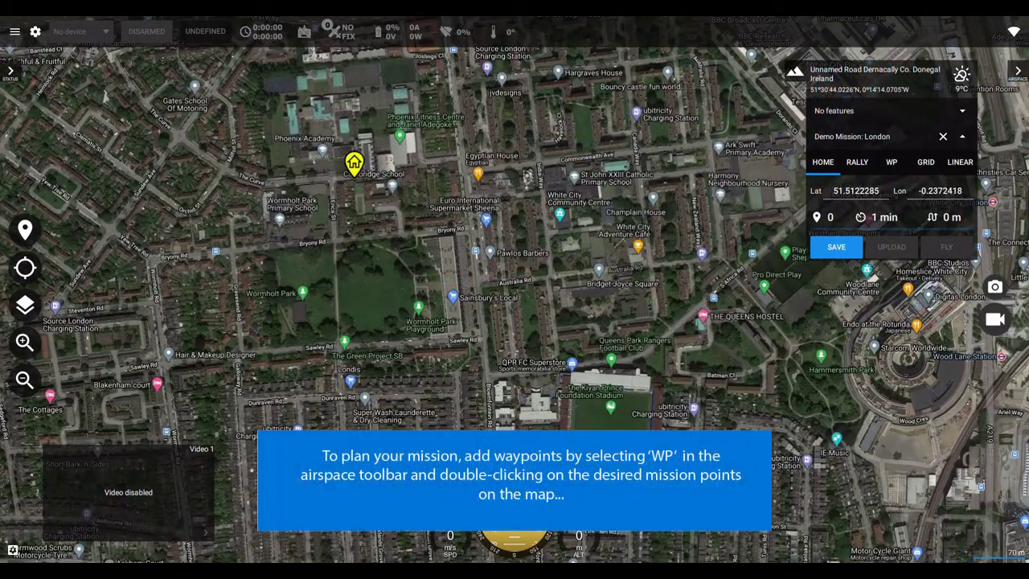
Add waypoints 1–7 from Cambridge School around Bryony Rd to Wormholt Park.
left_click(891, 162)
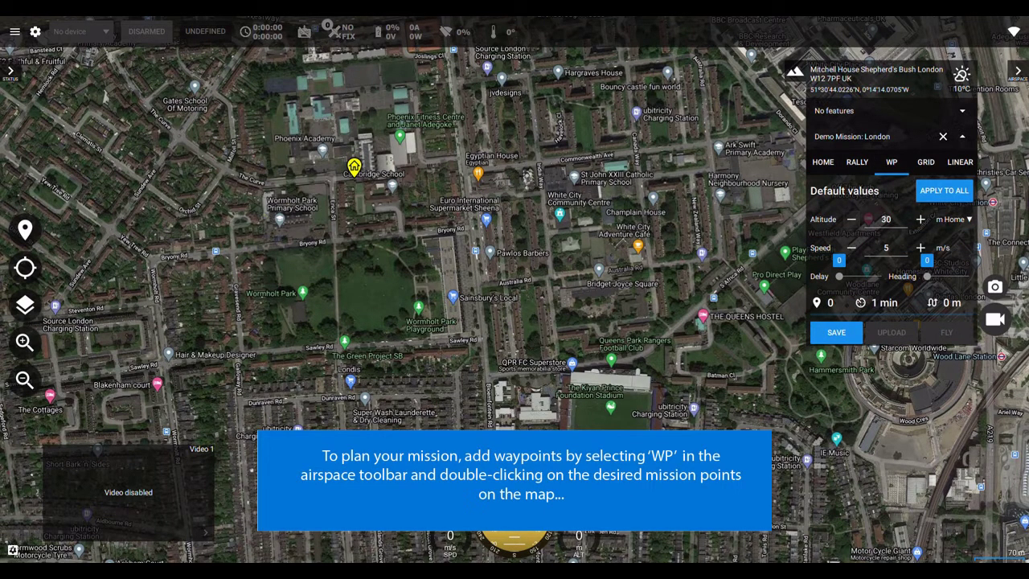
double_click(390, 190)
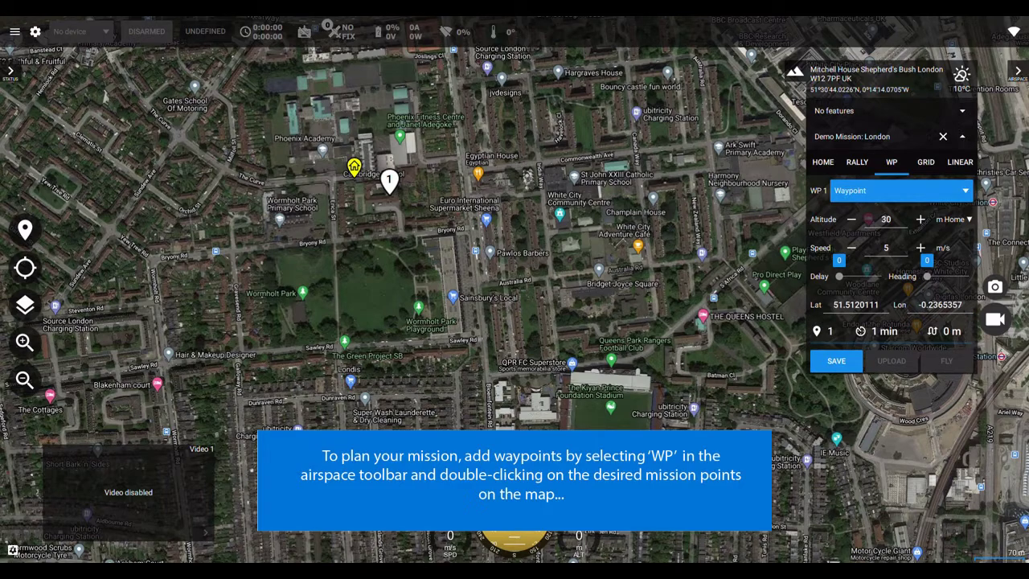
double_click(404, 214)
scroll(403, 215, "up", 3)
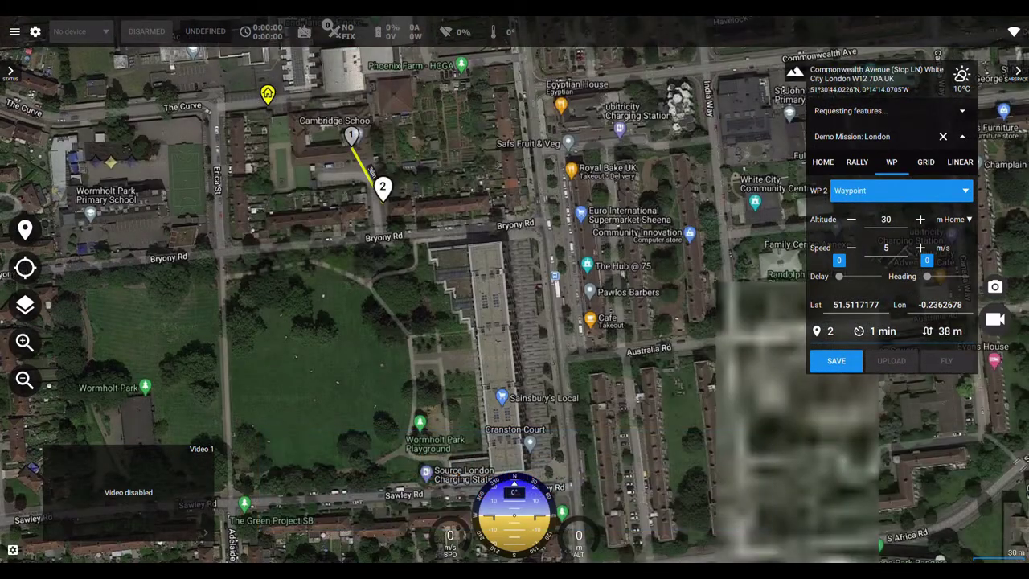
double_click(523, 147)
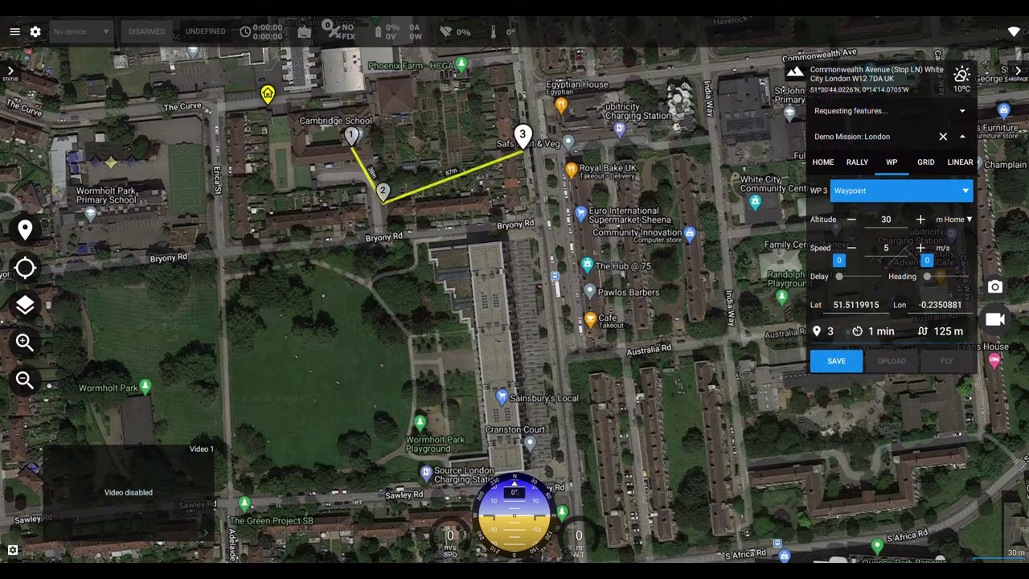
double_click(531, 211)
double_click(559, 385)
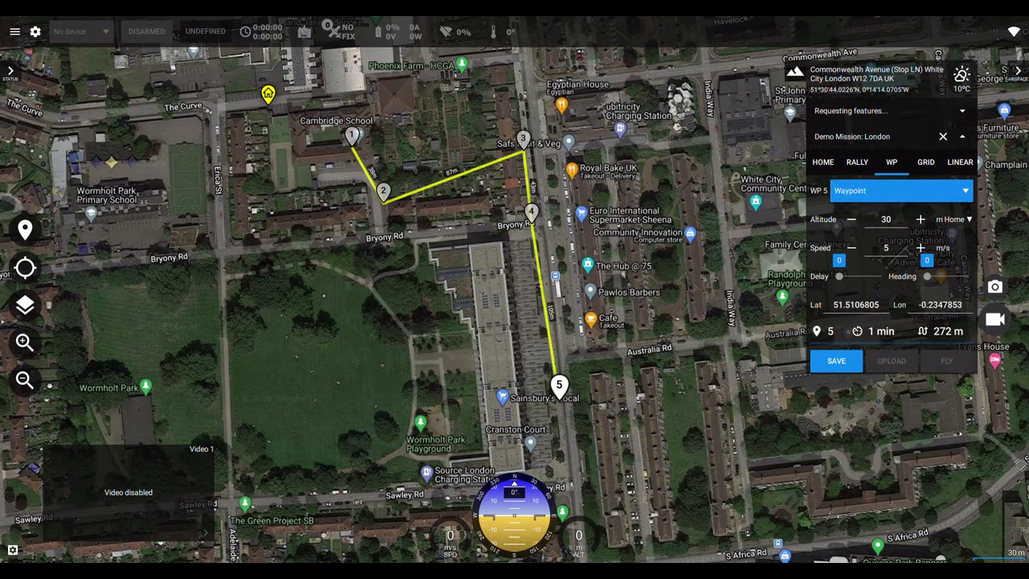
double_click(410, 418)
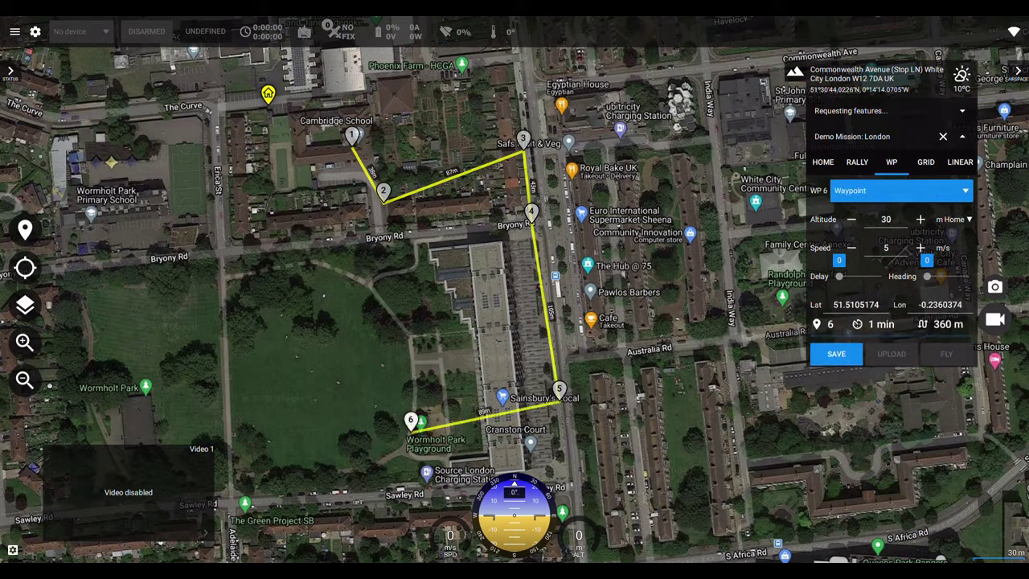
double_click(223, 291)
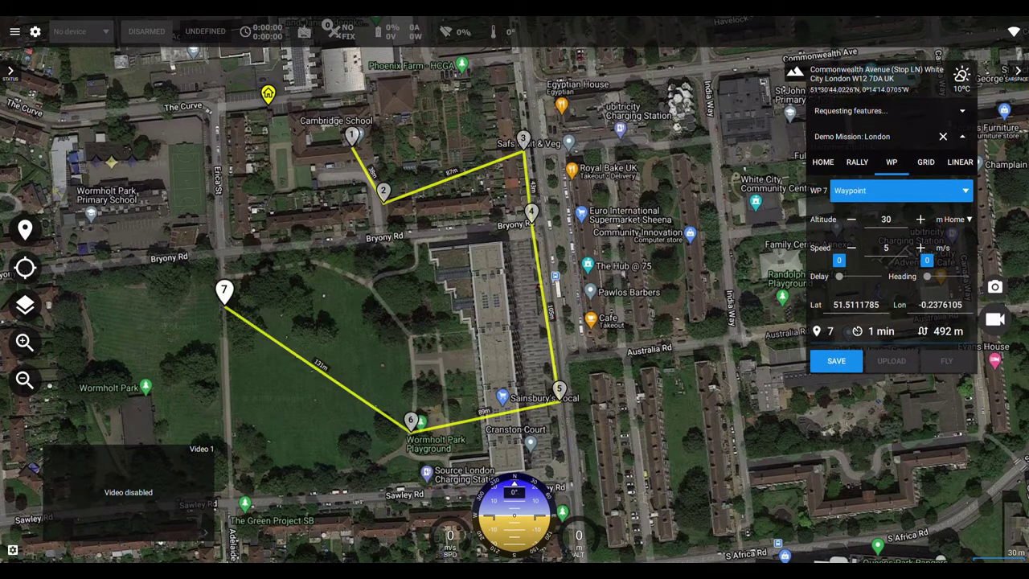
Add waypoint 8 to the northwest and waypoint 9 near Phoenix Academy.
left_click_drag(482, 322, 551, 283)
left_click_drag(321, 241, 697, 344)
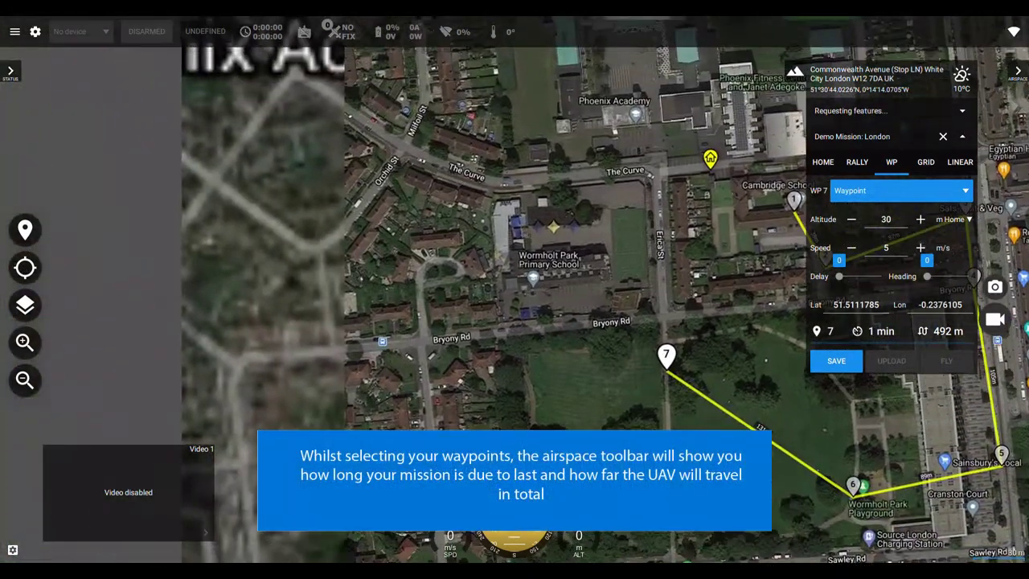
double_click(403, 148)
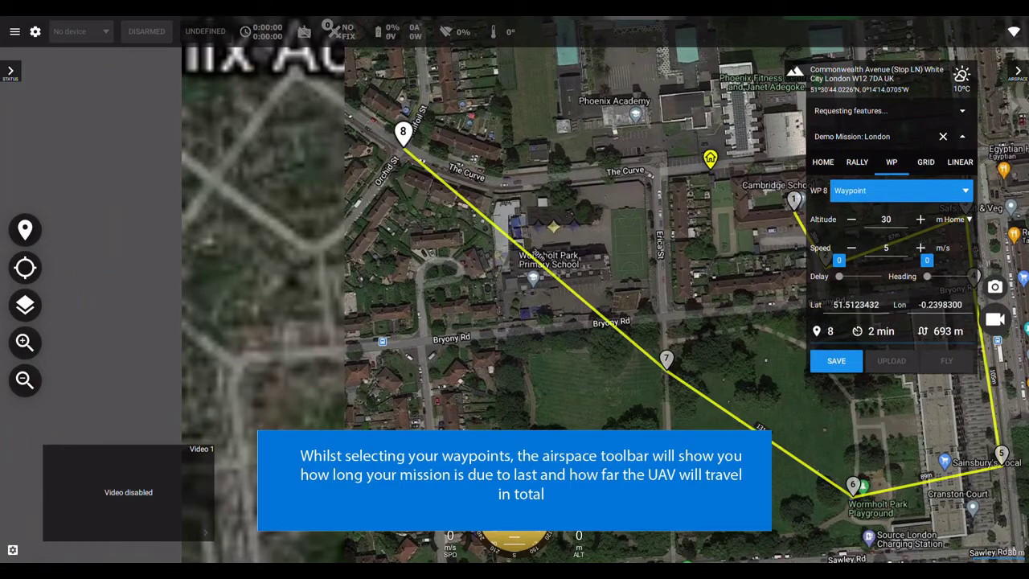
left_click_drag(482, 201, 515, 526)
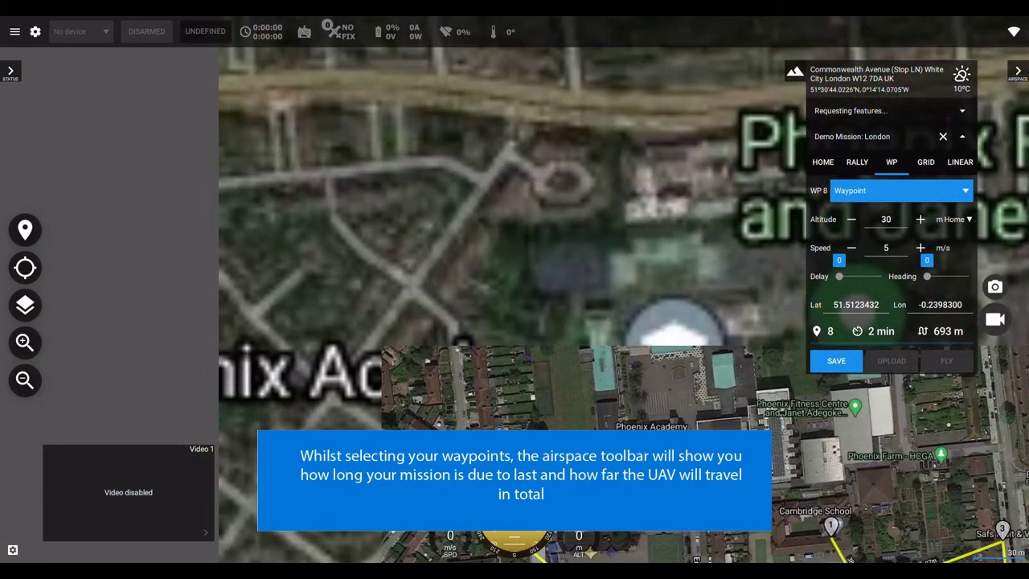
scroll(645, 348, "down", 3)
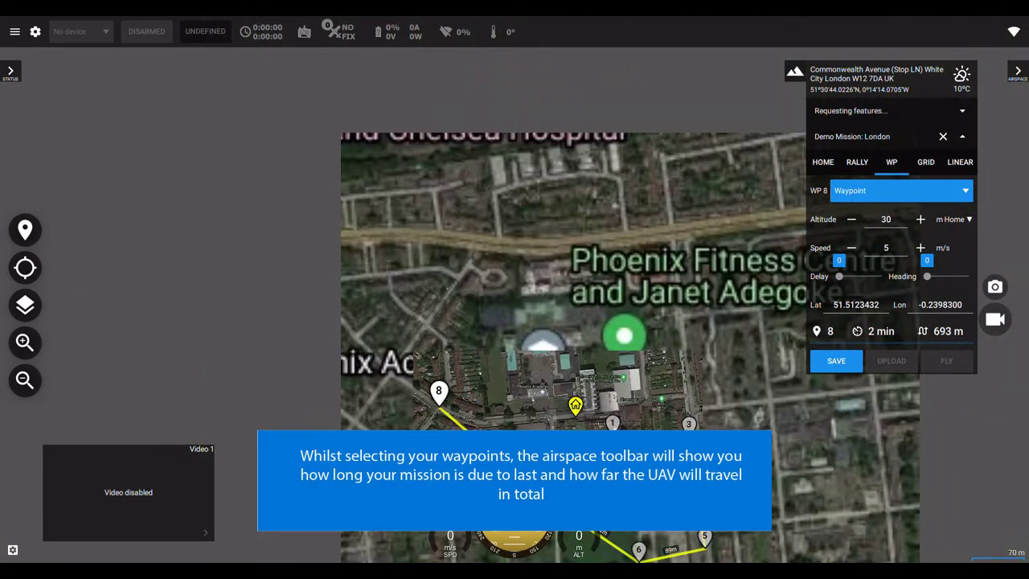
double_click(524, 389)
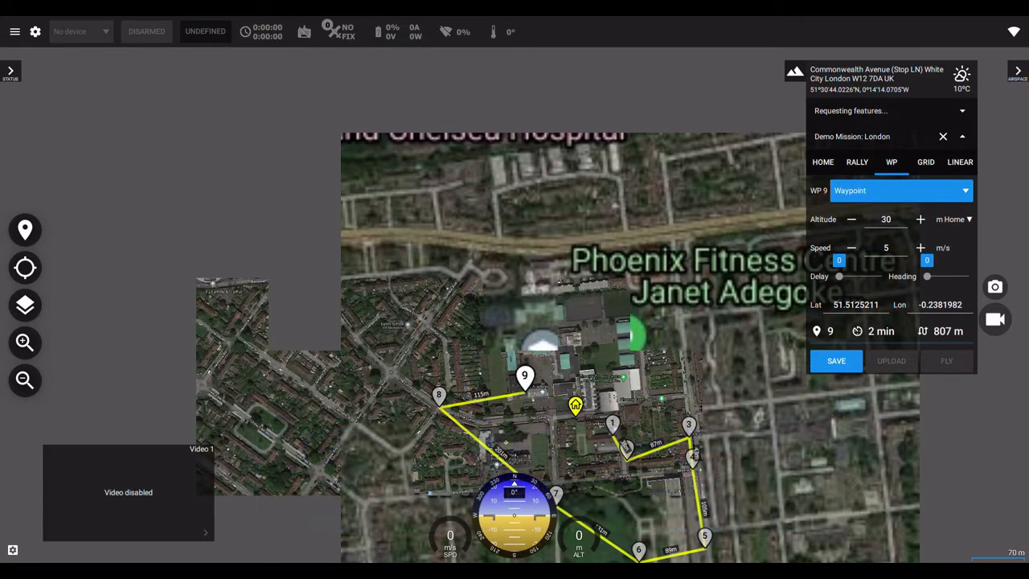
Add waypoints 10–13 north of waypoint 9, bringing the route to 1.3 km.
double_click(533, 314)
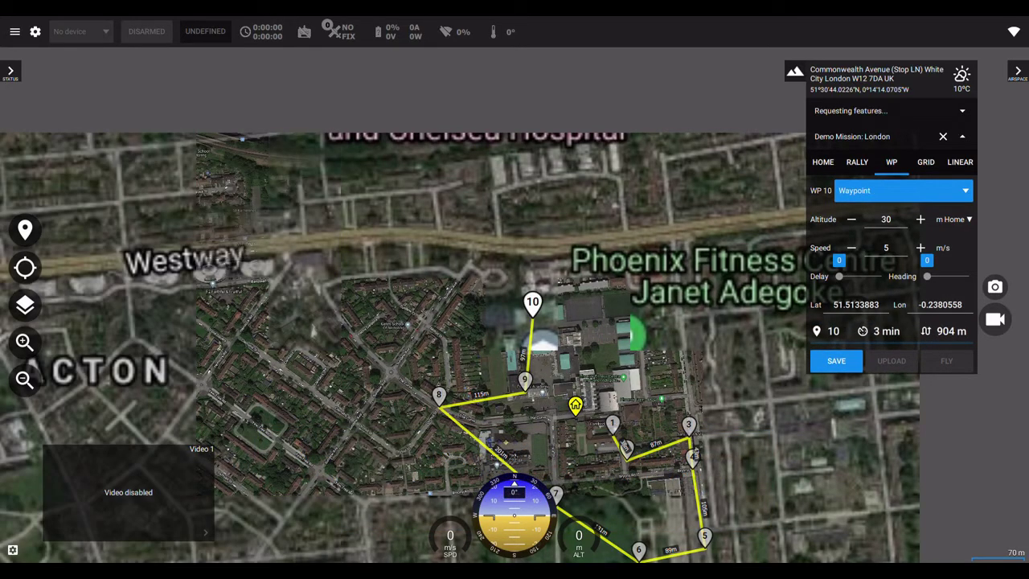
double_click(630, 283)
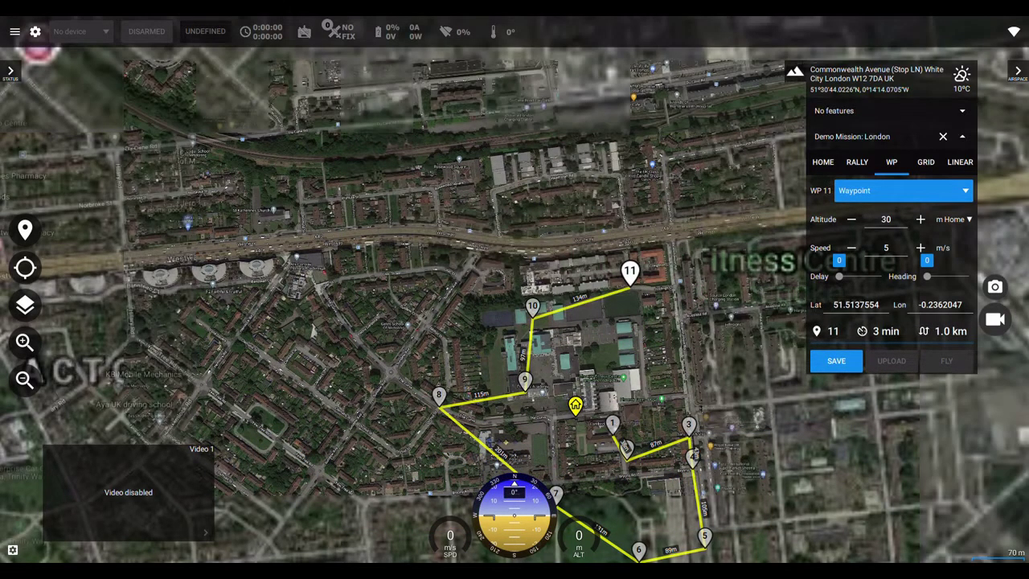
double_click(689, 383)
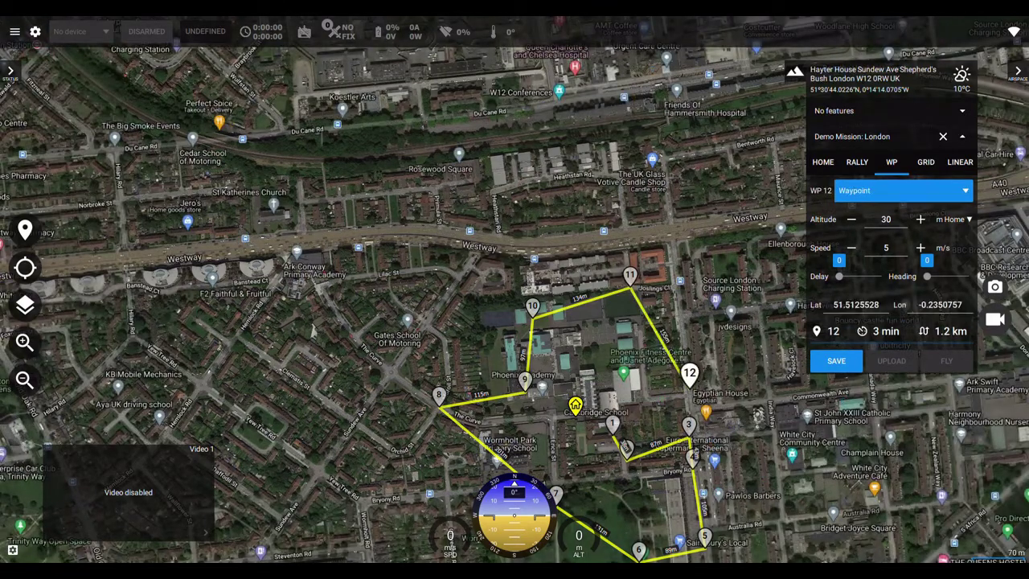
double_click(632, 396)
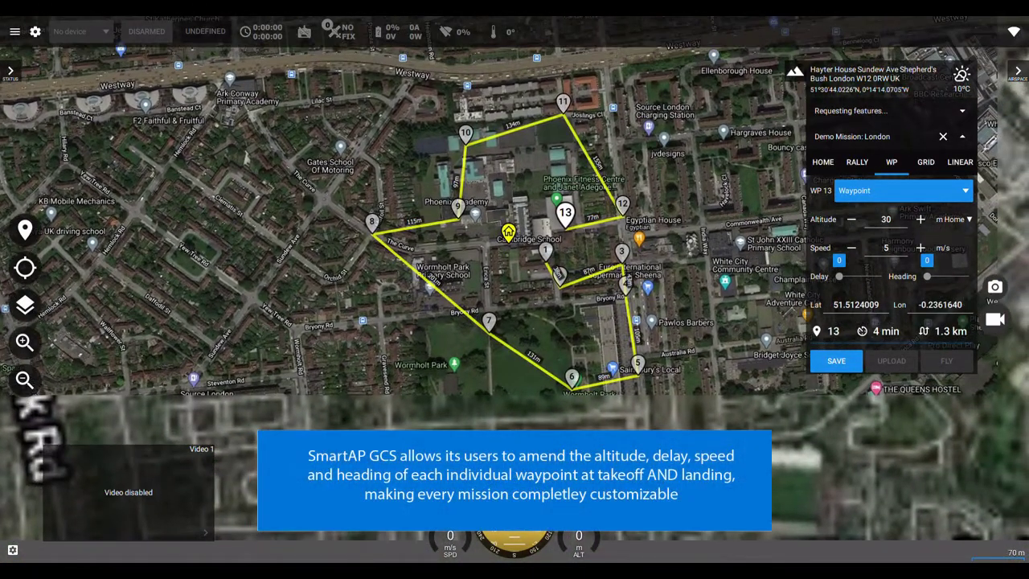
Make waypoint 11 a Take off point and waypoint 8 a Landing point.
left_click(563, 102)
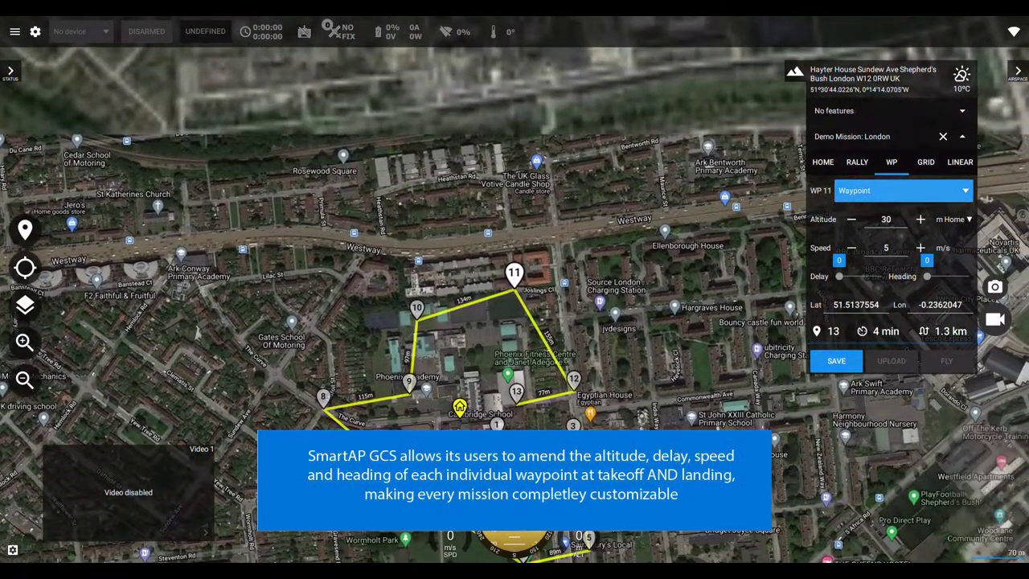
left_click(904, 191)
left_click(856, 221)
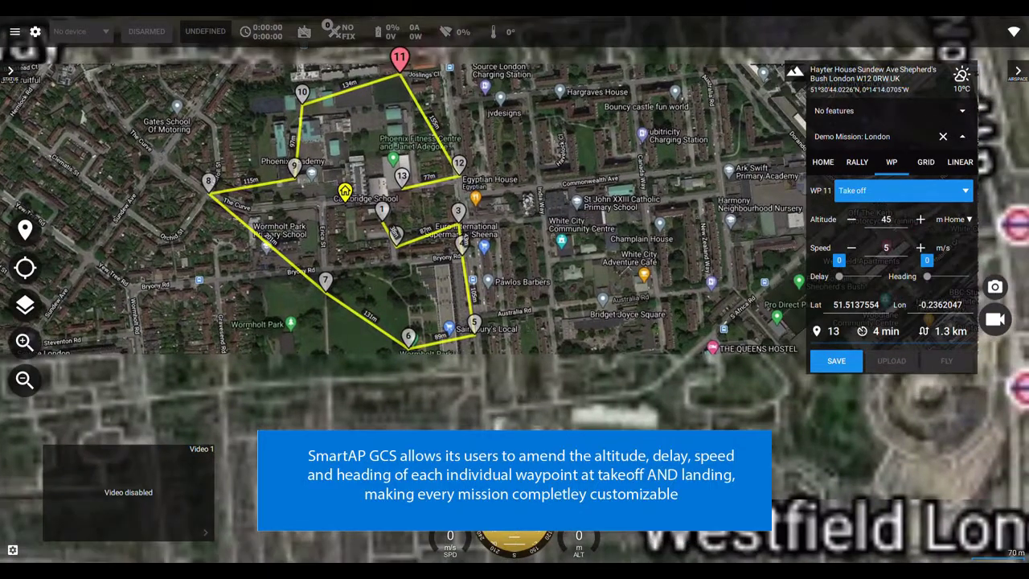
left_click(208, 181)
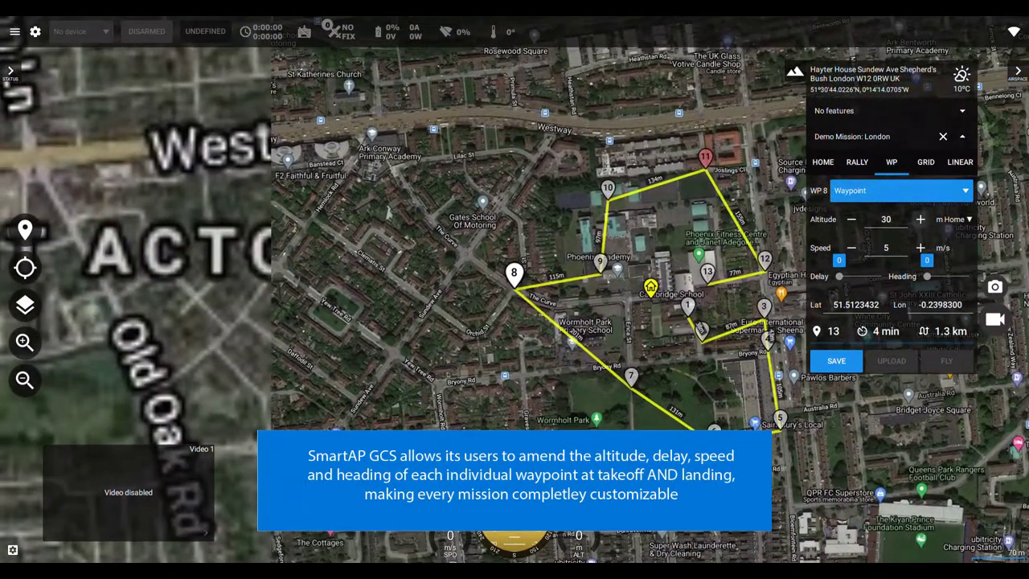
left_click(904, 191)
left_click(852, 246)
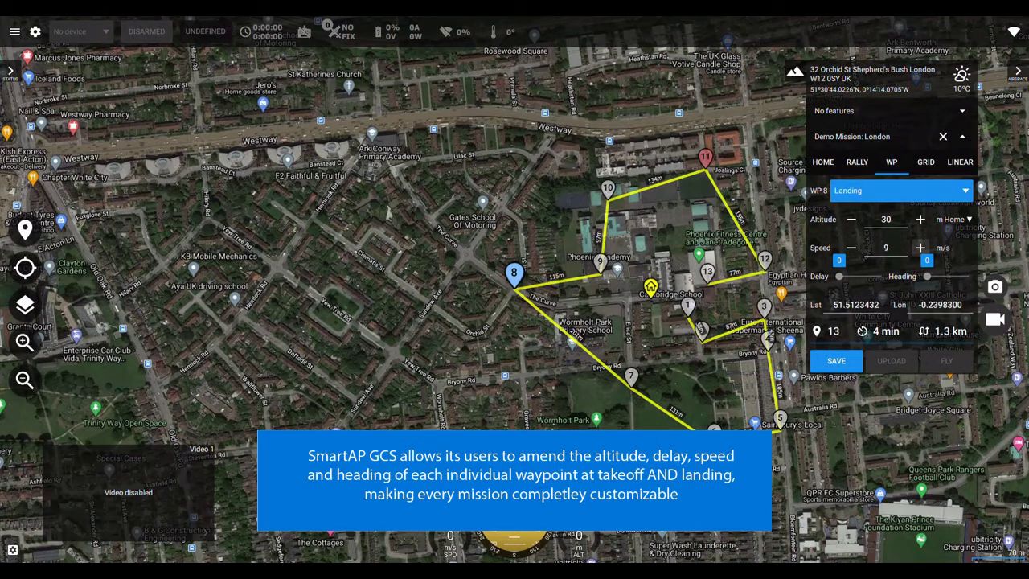
Increase waypoint 1's delay, and make waypoint 4 a Take off point with adjusted heading.
left_click(687, 304)
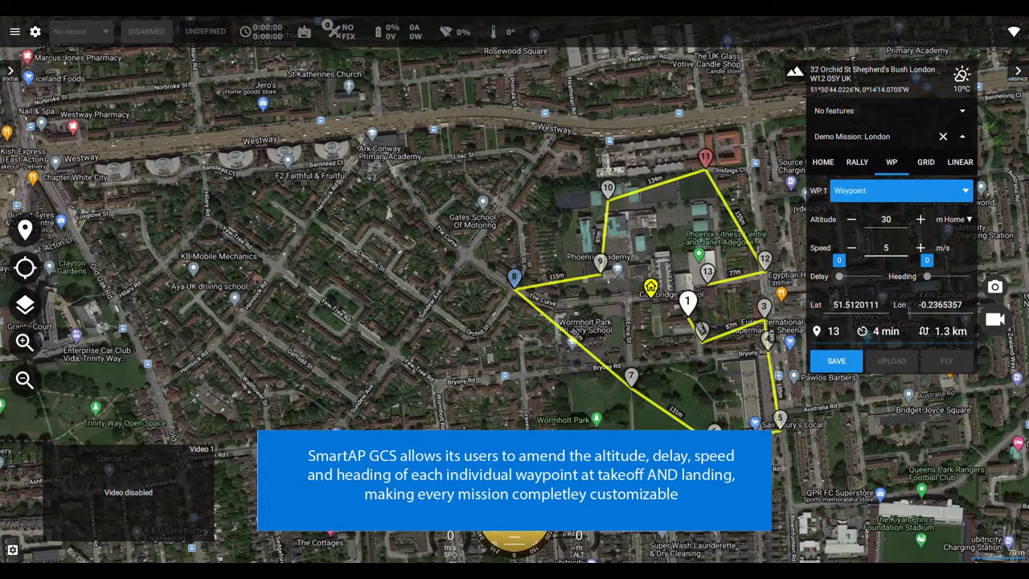
left_click_drag(843, 275, 863, 276)
left_click(767, 336)
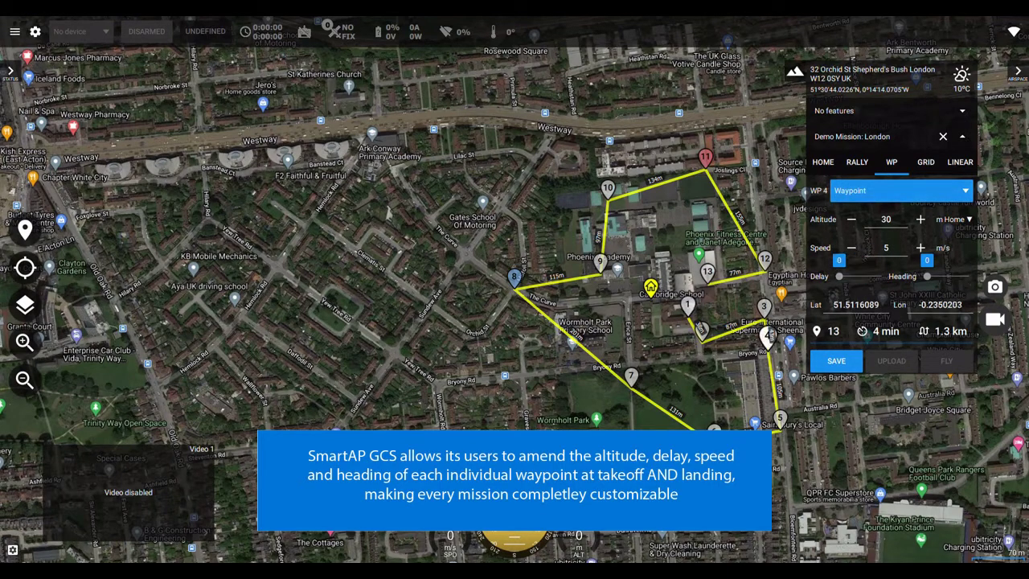
left_click(900, 191)
left_click(852, 220)
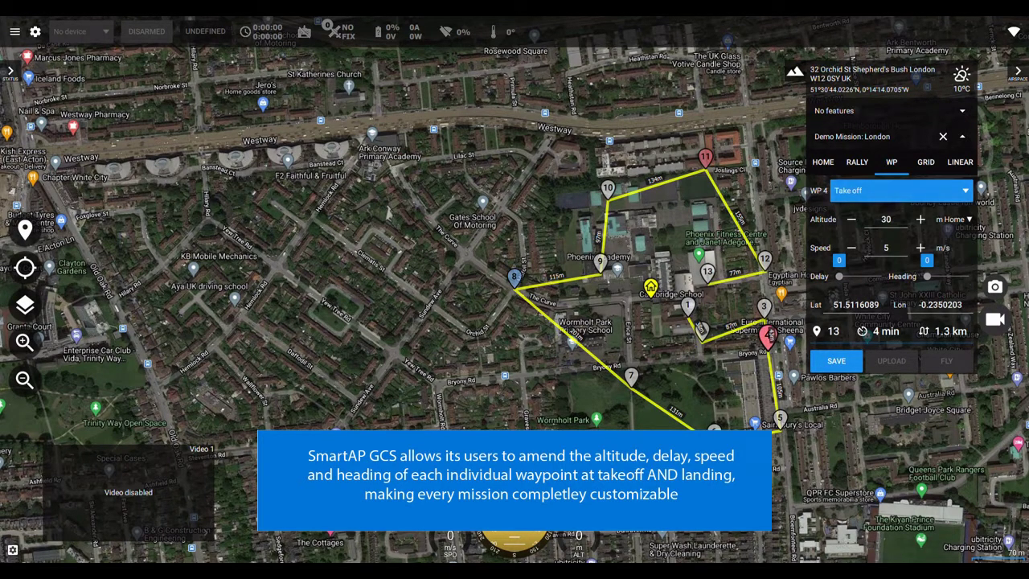
left_click_drag(927, 276, 945, 276)
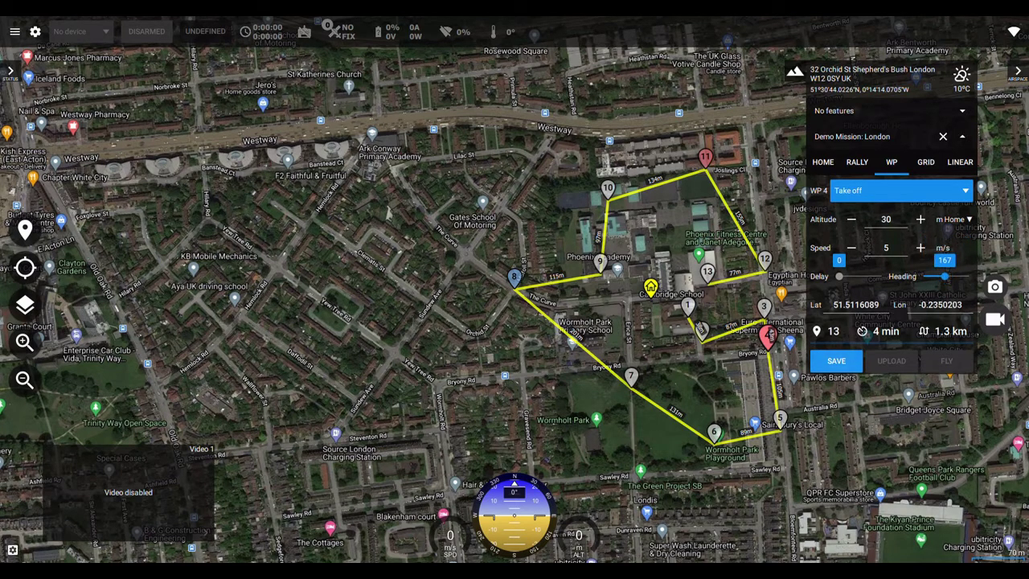
Make waypoint 6 a Landing point.
left_click(713, 430)
left_click(901, 191)
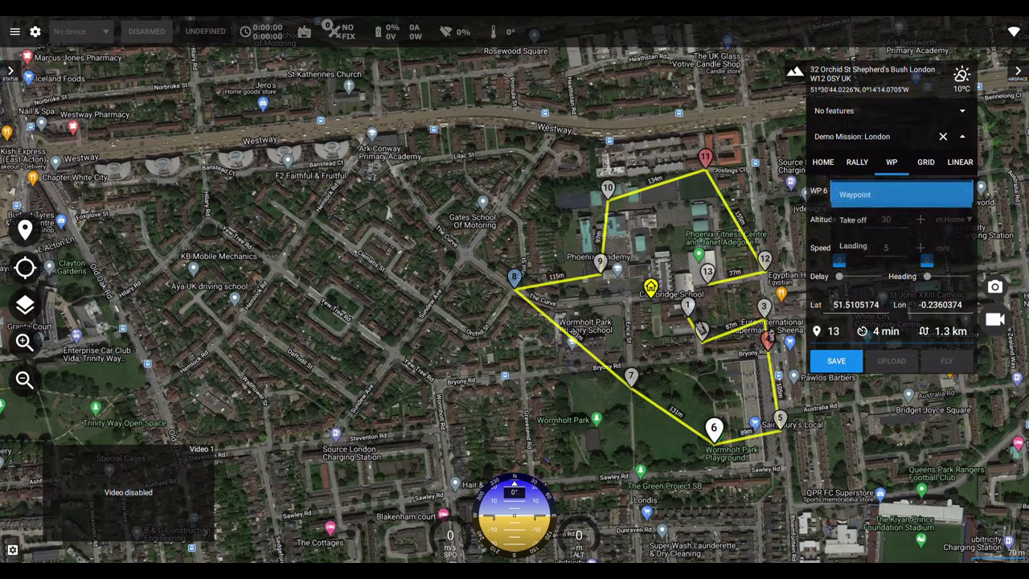
left_click(852, 246)
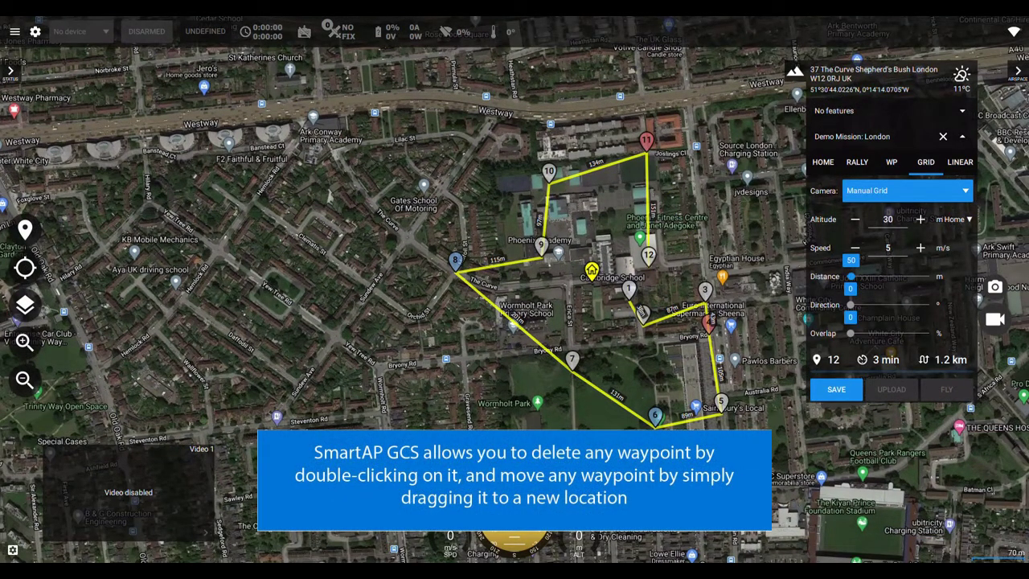
Delete waypoints 8 and 9, then move the new waypoints 8 and 9 west and northwest.
double_click(455, 260)
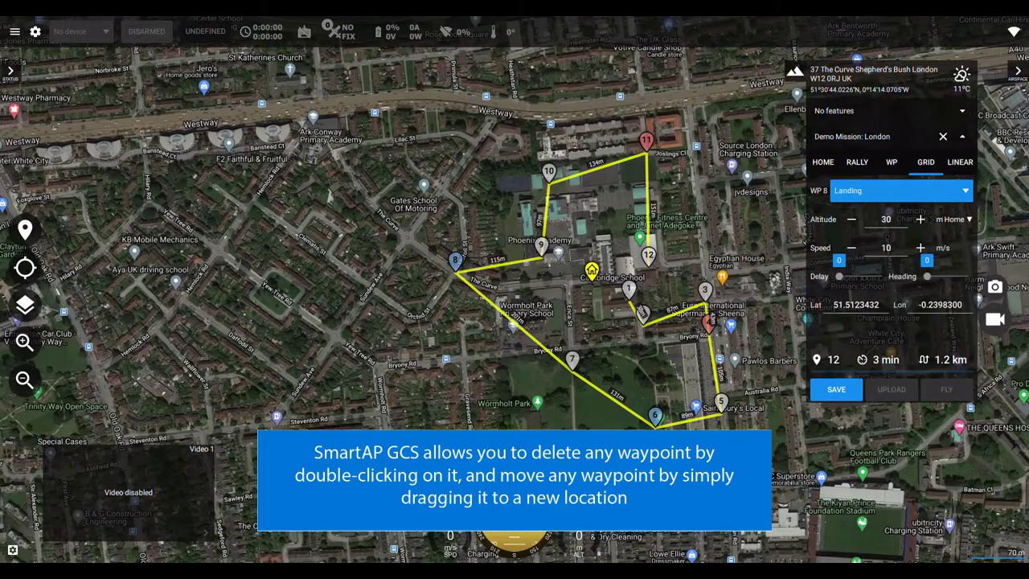
double_click(548, 173)
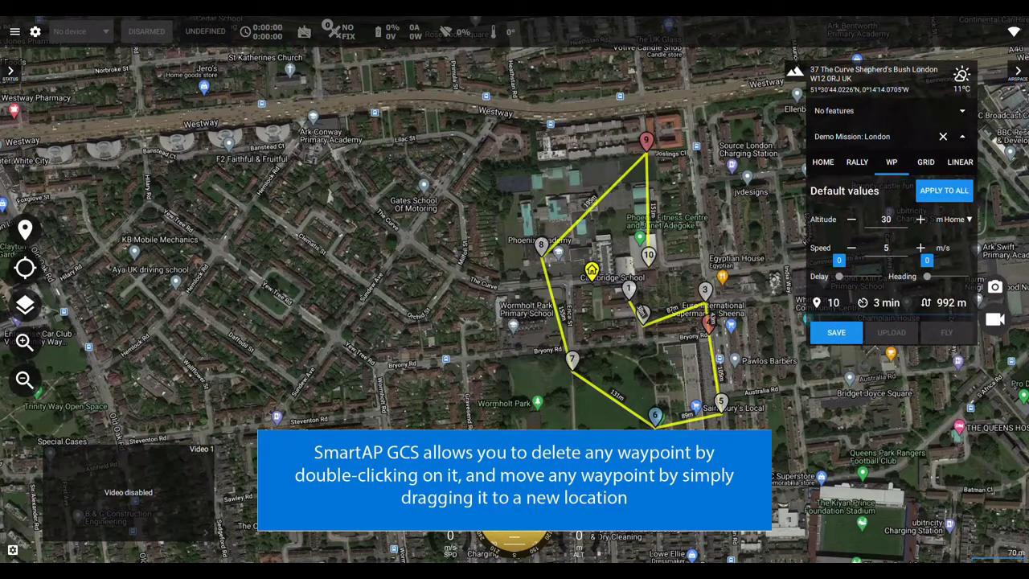
left_click_drag(541, 245, 406, 221)
left_click_drag(646, 142, 521, 104)
Move waypoint 10 up to Westway and waypoint 1 near Egyptian House, then delete waypoint 2.
left_click_drag(648, 255, 768, 70)
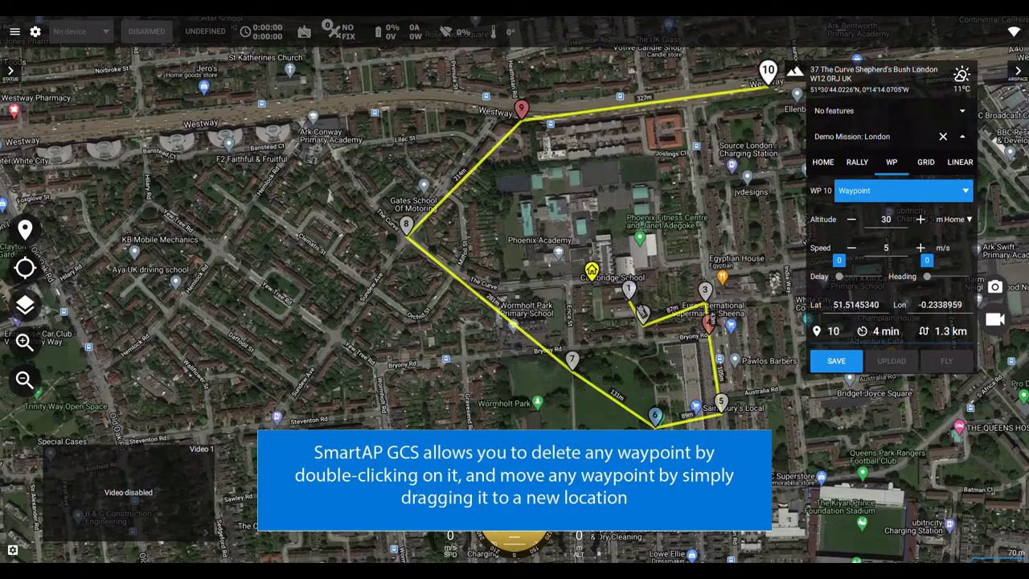
left_click_drag(628, 290, 727, 251)
left_click(642, 314)
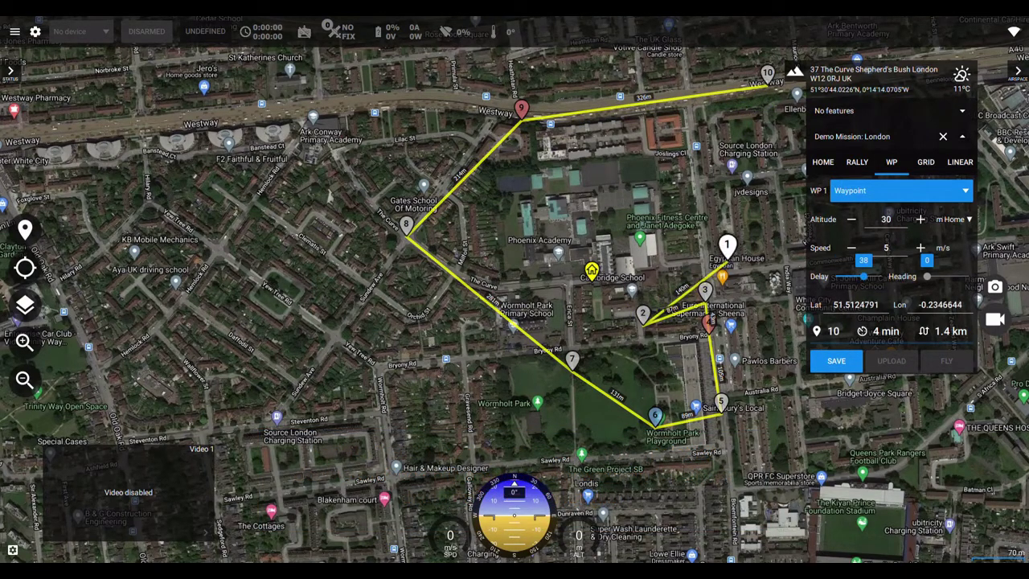
key("Delete")
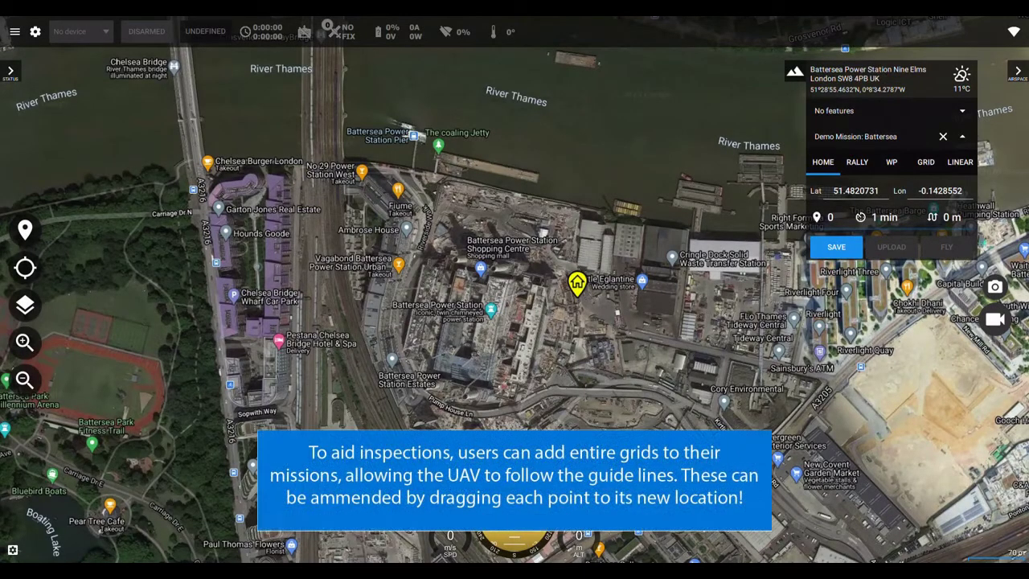
Move the Battersea mission's home point north near Fiume and open grid mission settings.
mouse_move(577, 283)
left_mouse_down()
mouse_move(471, 280)
mouse_move(408, 216)
mouse_move(405, 187)
left_mouse_up()
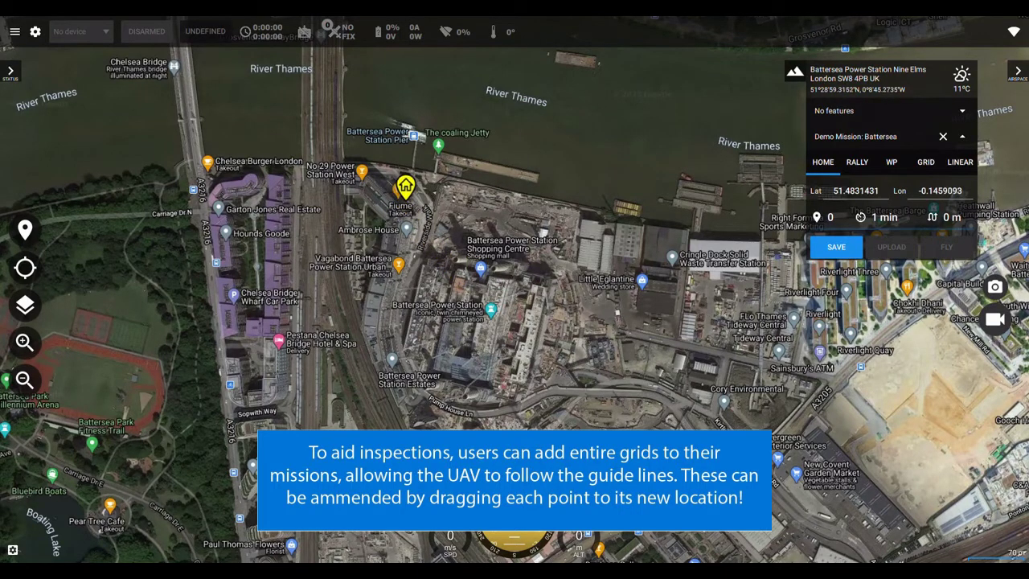
left_click(925, 162)
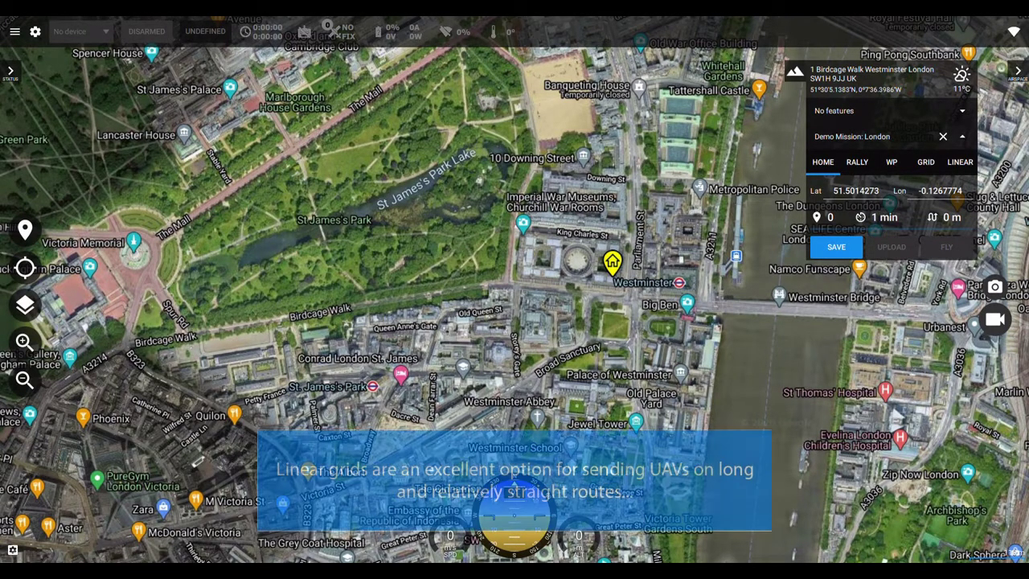
Draw a linear grid along Whitehall from Banqueting House to Jewel Tower, giving 8 waypoints.
left_click(960, 162)
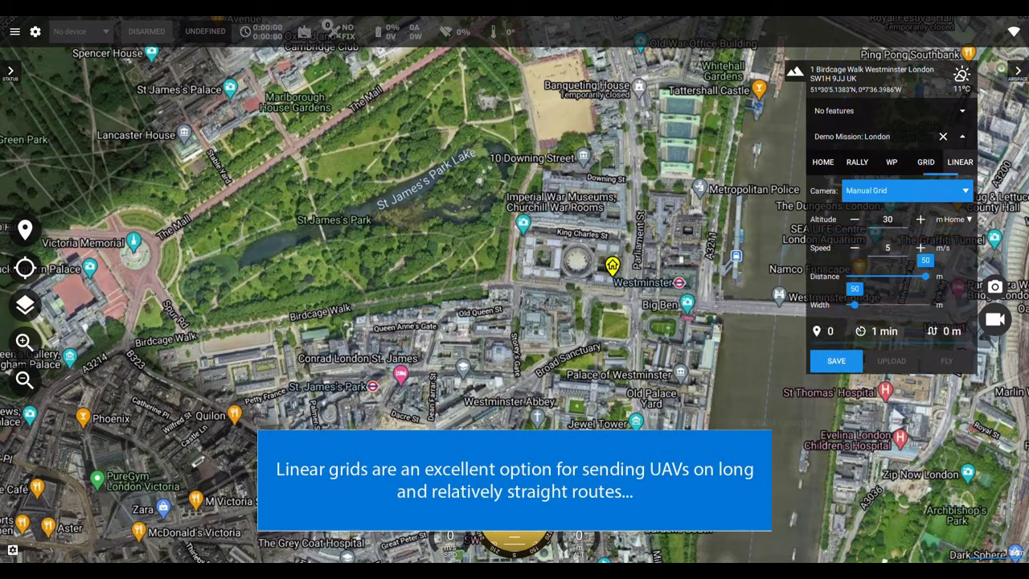
left_click_drag(563, 209, 639, 410)
left_click_drag(563, 209, 629, 102)
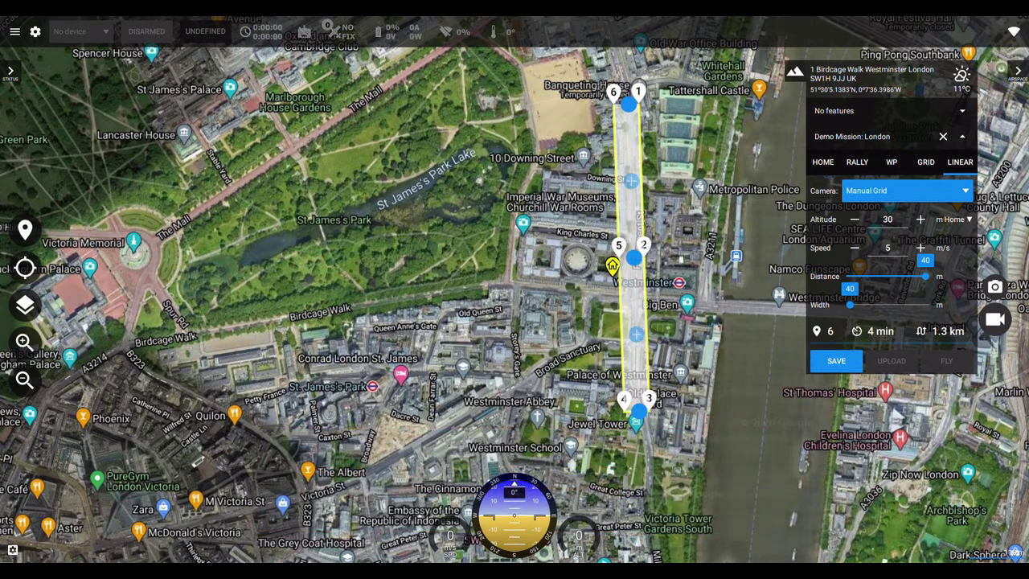
left_click_drag(634, 257, 627, 293)
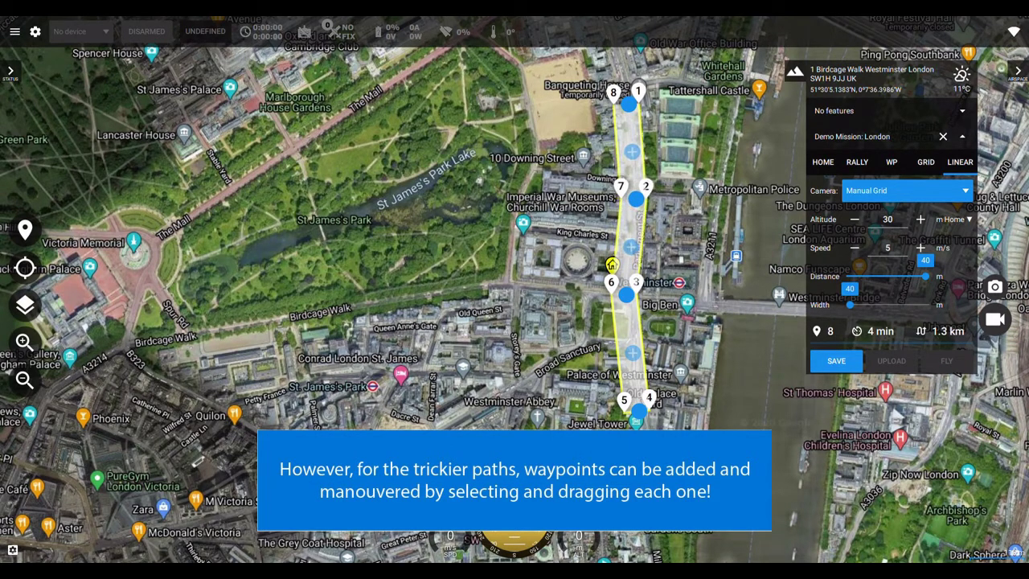
Add a new waypoint pair to the Whitehall grid and shift the top pairs north.
left_click_drag(628, 90, 622, 68)
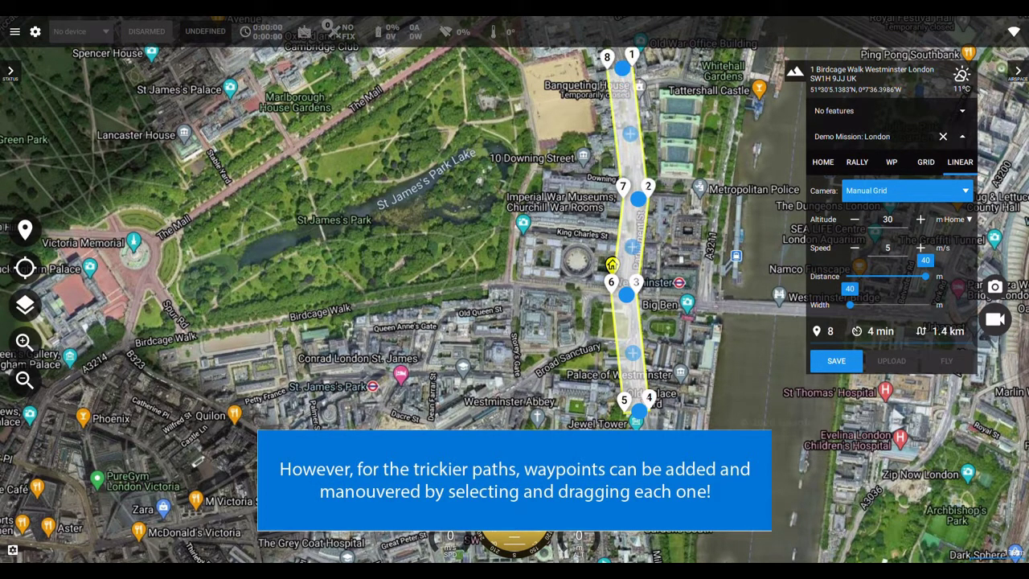
left_click_drag(402, 242, 438, 382)
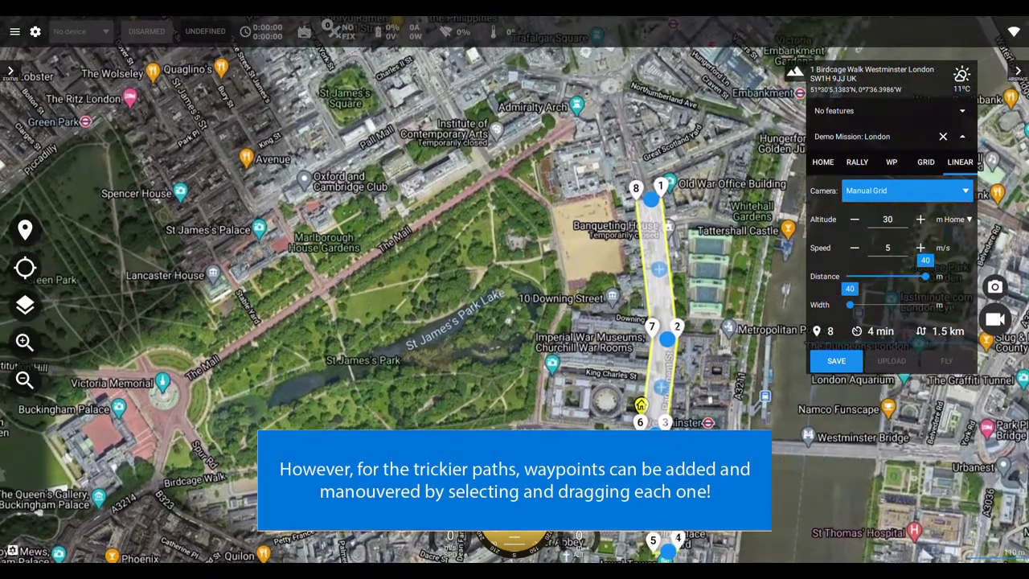
left_click(659, 270)
left_click_drag(418, 338, 404, 322)
left_click_drag(636, 184, 608, 82)
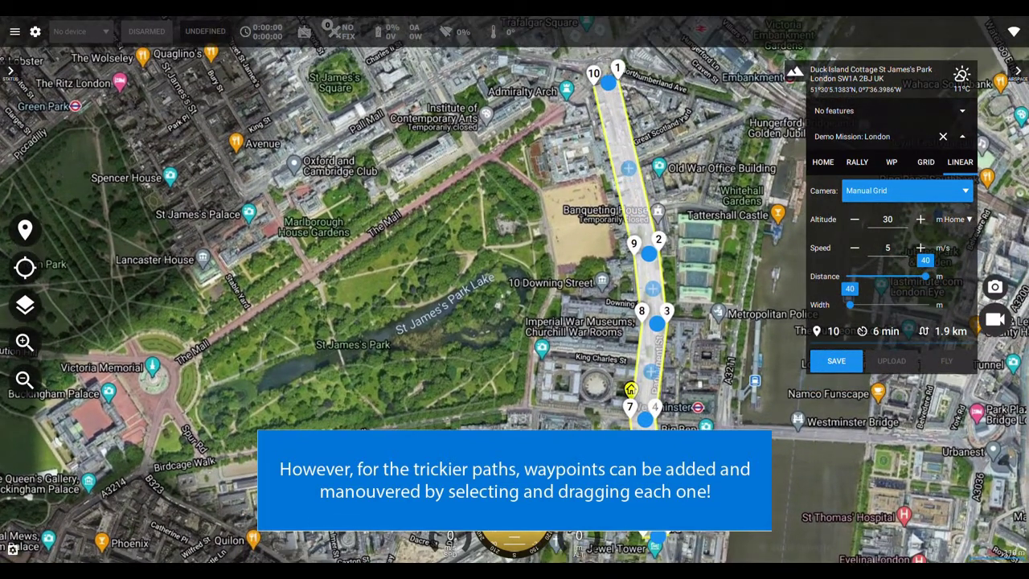
left_click_drag(649, 254, 653, 216)
Pull the top pair to Trafalgar Square and bend the 11/2 pair west, totalling 2.6 km.
left_click_drag(402, 241, 450, 378)
left_click_drag(656, 219, 768, 100)
left_click_drag(734, 226, 643, 209)
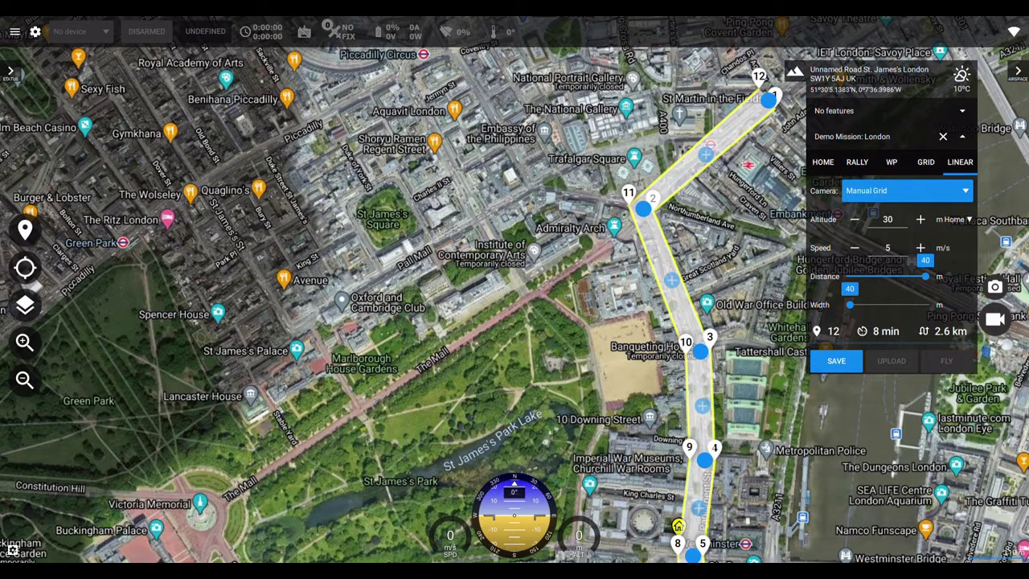
left_click_drag(514, 322, 501, 143)
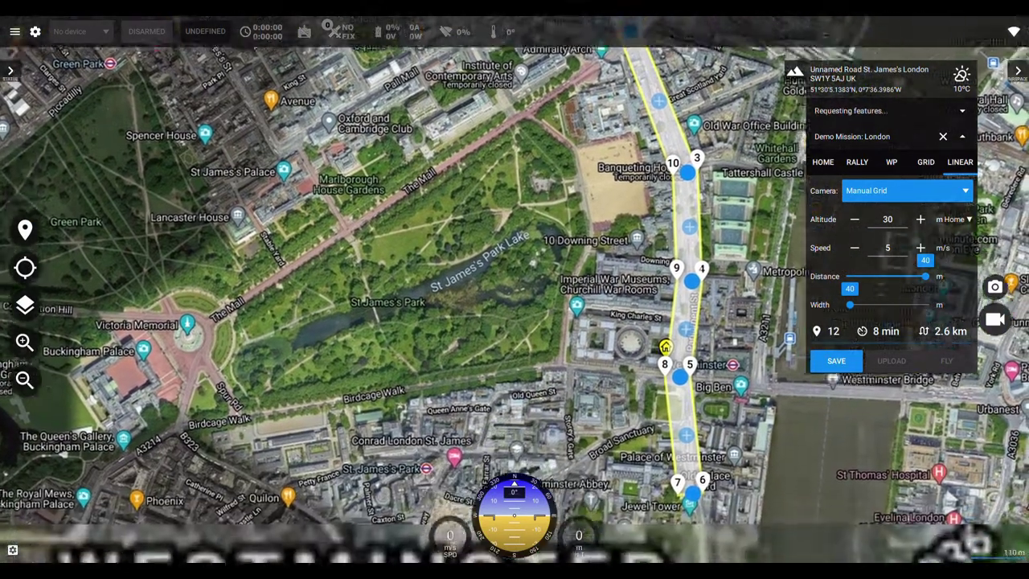